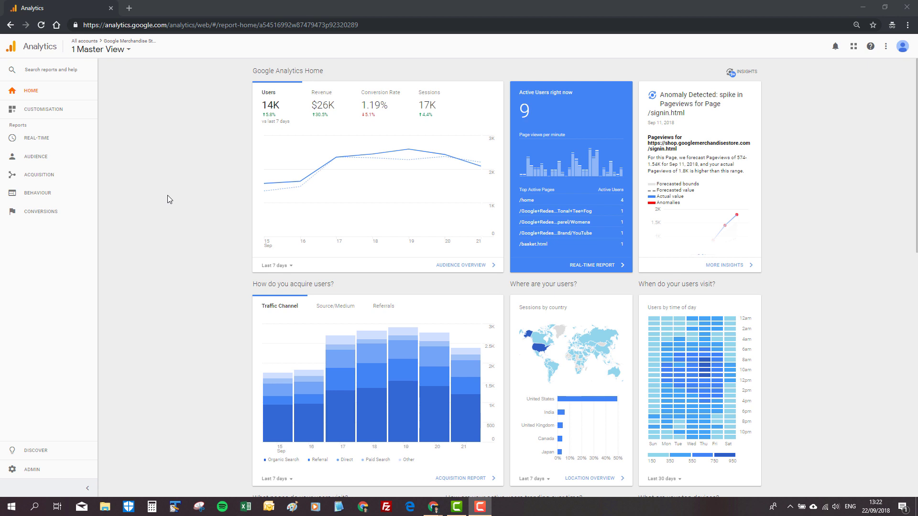
# Create a new custom report and title it "Non-US Organic Traffic".
pyautogui.click(57, 110)
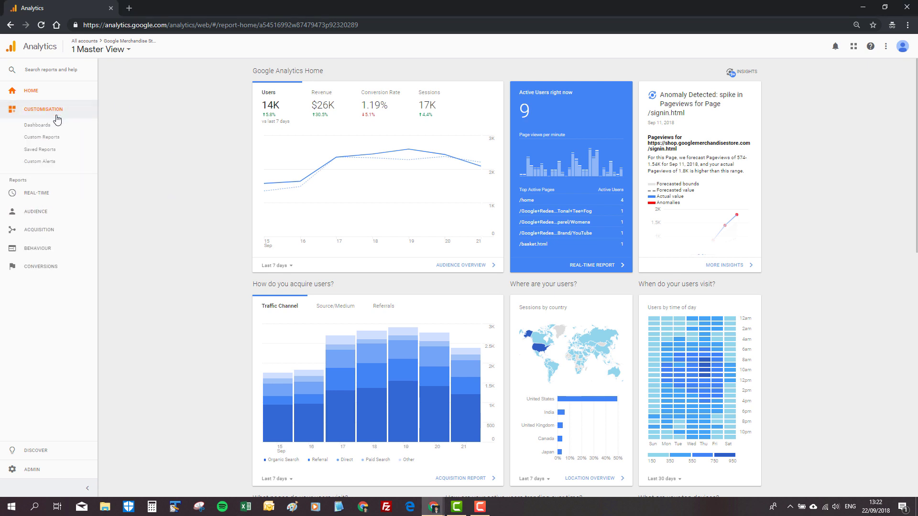
pyautogui.click(49, 140)
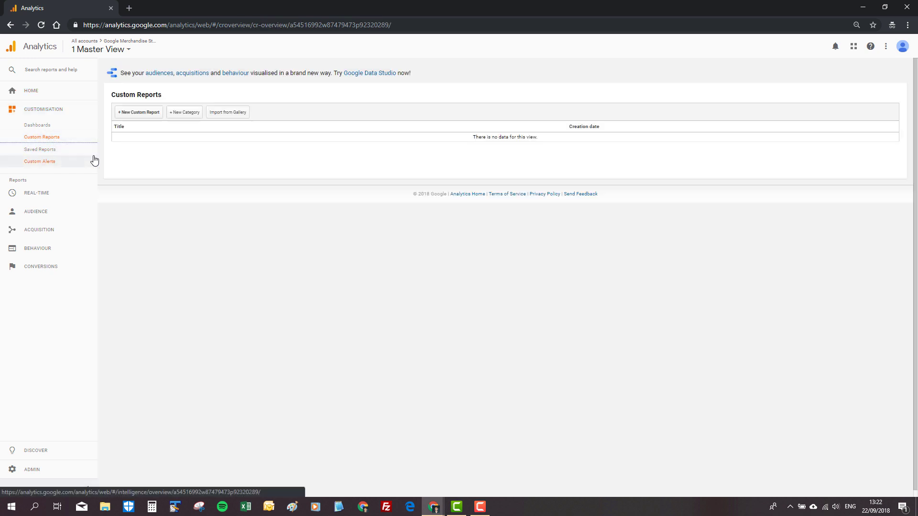
pyautogui.click(140, 114)
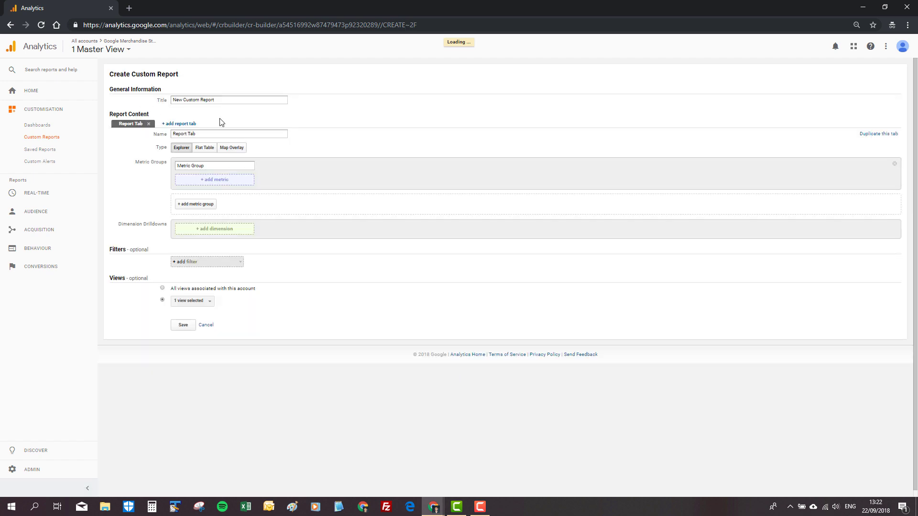
pyautogui.hotkey('ctrl', 'a')
pyautogui.write('Non-US Organic Traffic')
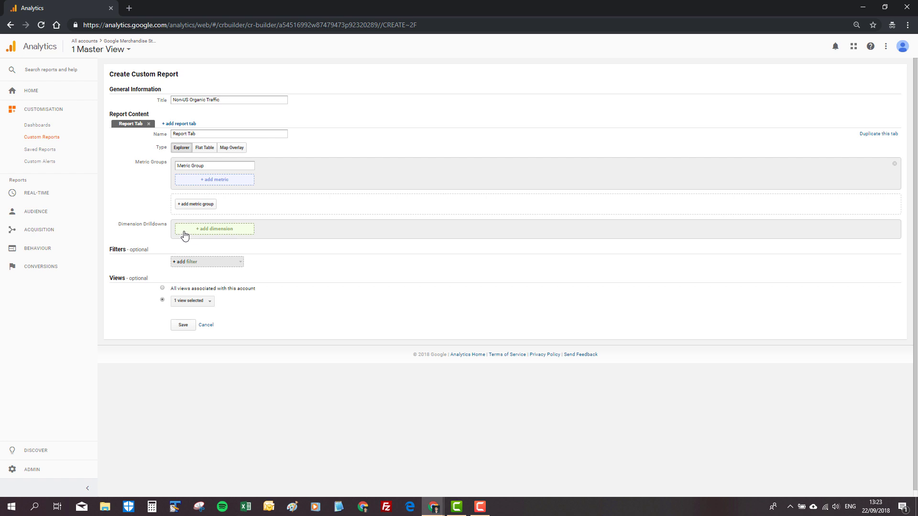
# Add Sessions, Bounce Rate and e-commerce Revenue as metrics in the report's metric group.
pyautogui.click(192, 184)
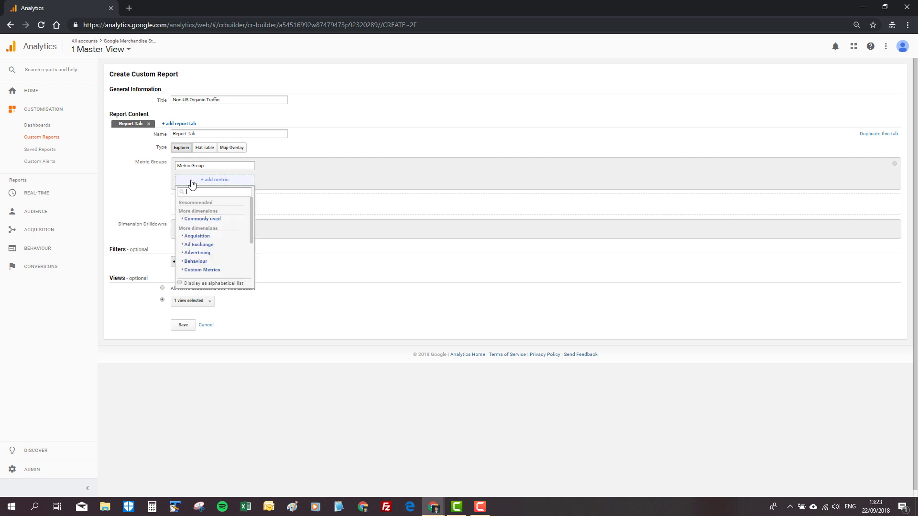
pyautogui.write('sess')
pyautogui.click(195, 228)
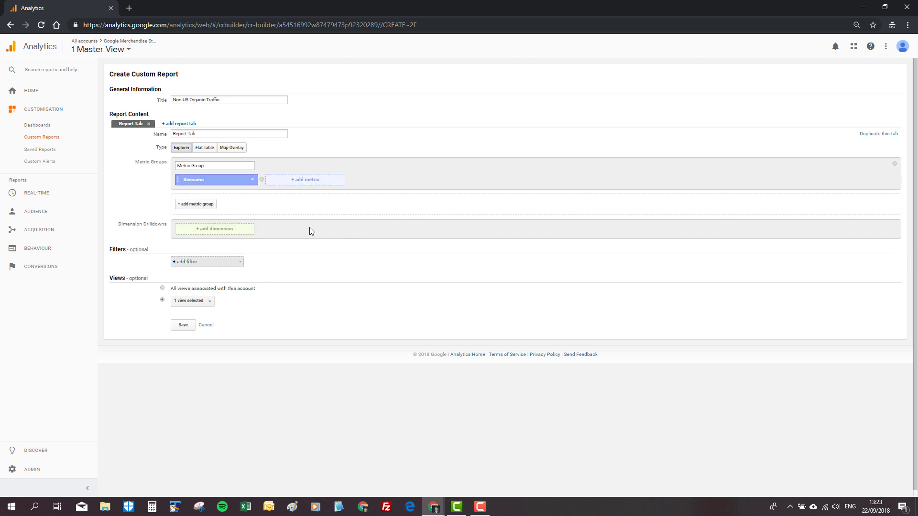
pyautogui.click(279, 183)
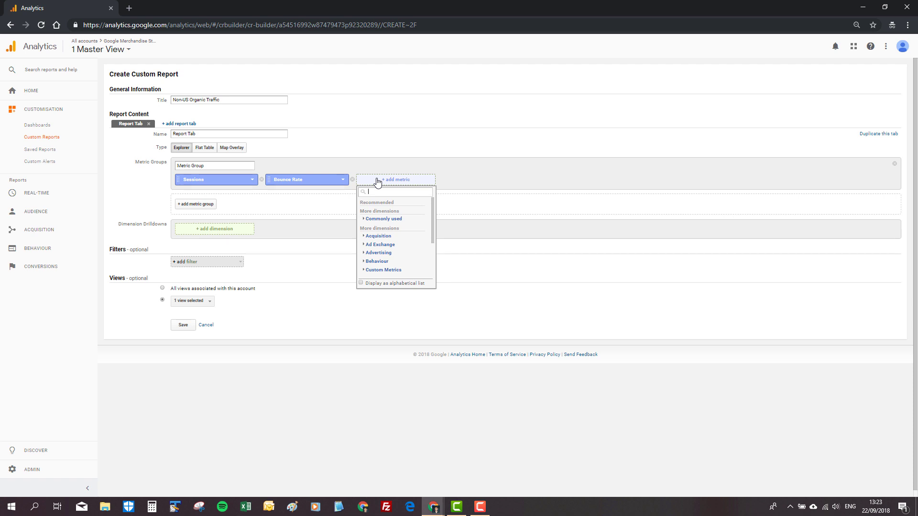
pyautogui.write('revenue')
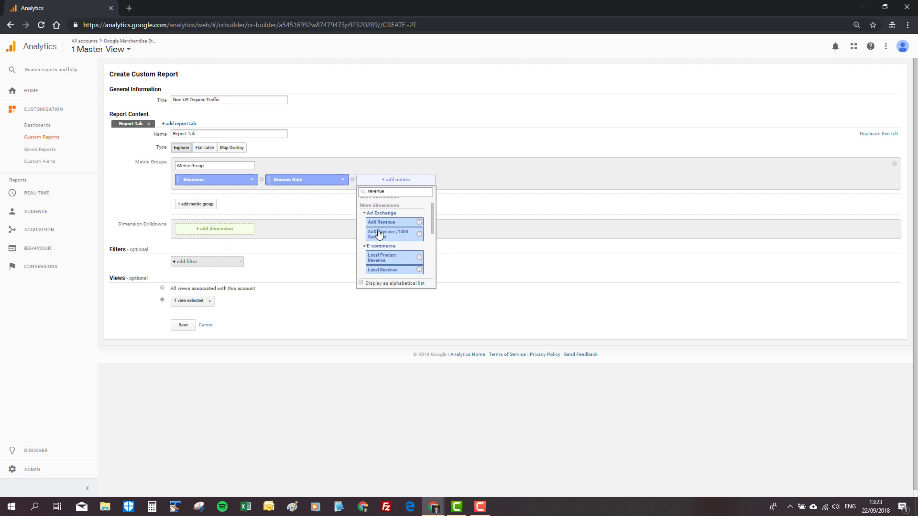
pyautogui.scroll(-2, 379, 234)
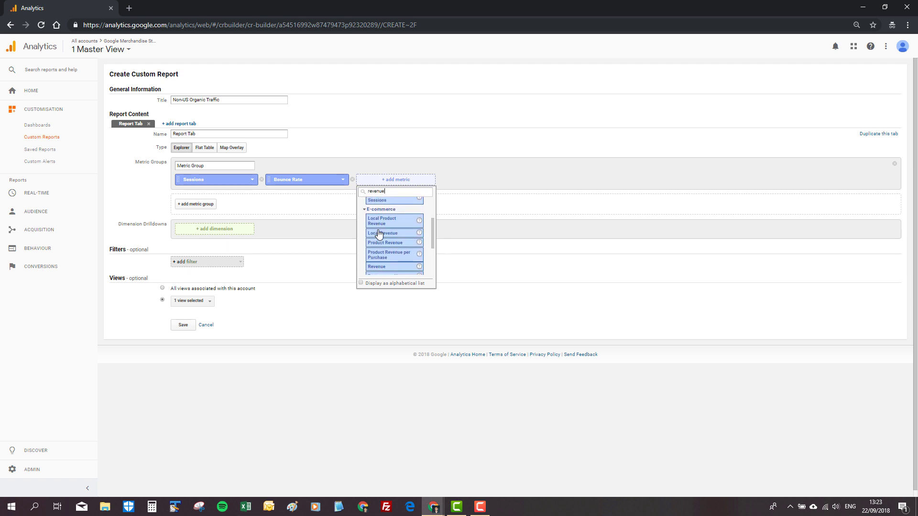
pyautogui.click(374, 266)
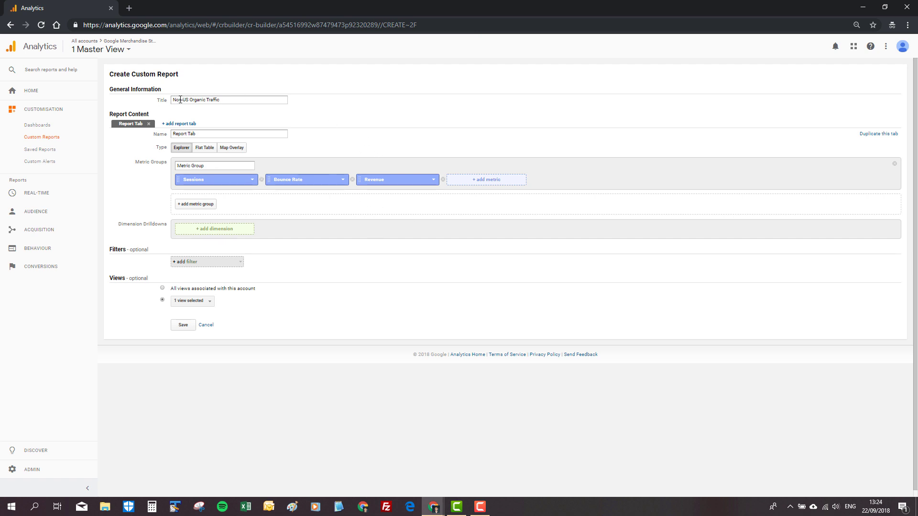
# Set the dimension drilldowns to Country, followed by City.
pyautogui.click(193, 233)
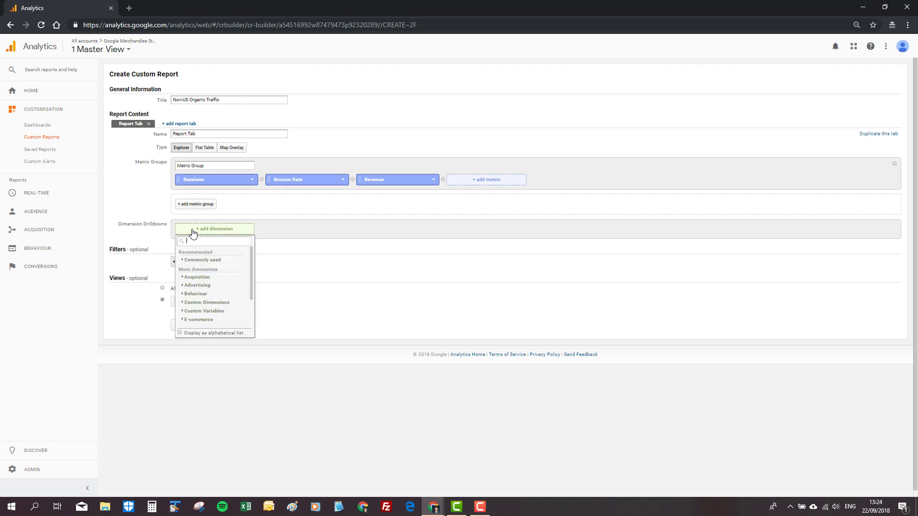
pyautogui.write('coun')
pyautogui.click(195, 278)
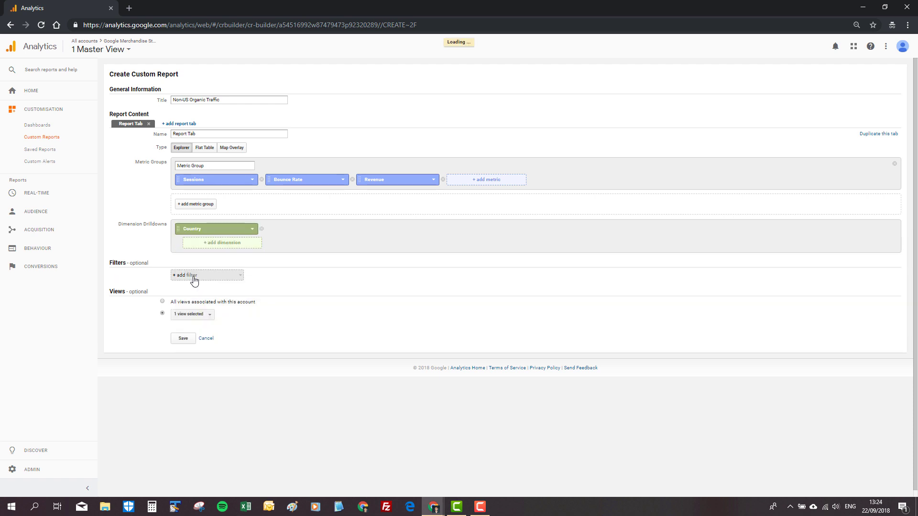
pyautogui.click(206, 243)
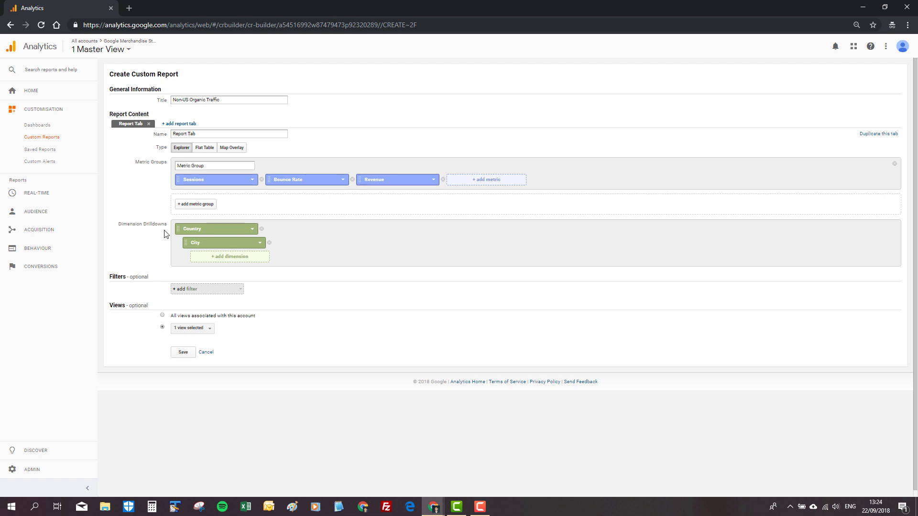
# Add a filter that includes only traffic whose Medium exactly matches "organic".
pyautogui.click(187, 293)
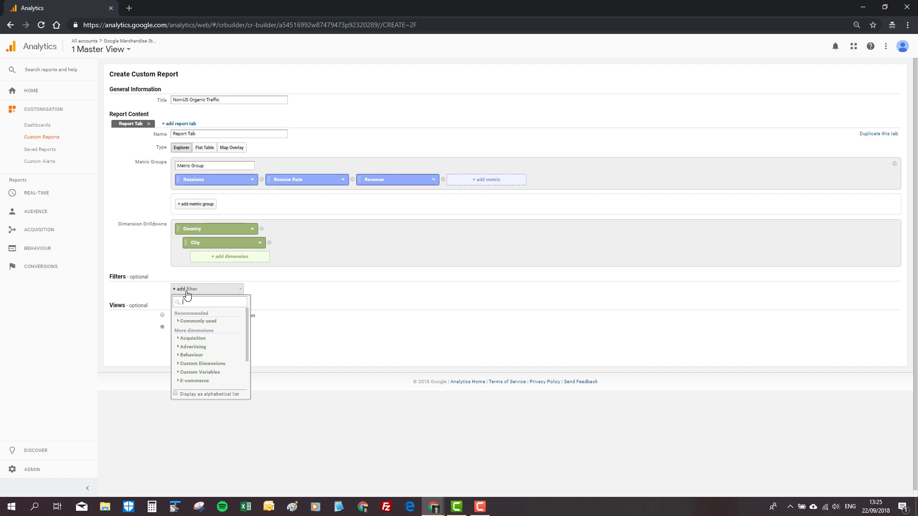
pyautogui.write('medium')
pyautogui.press('Return')
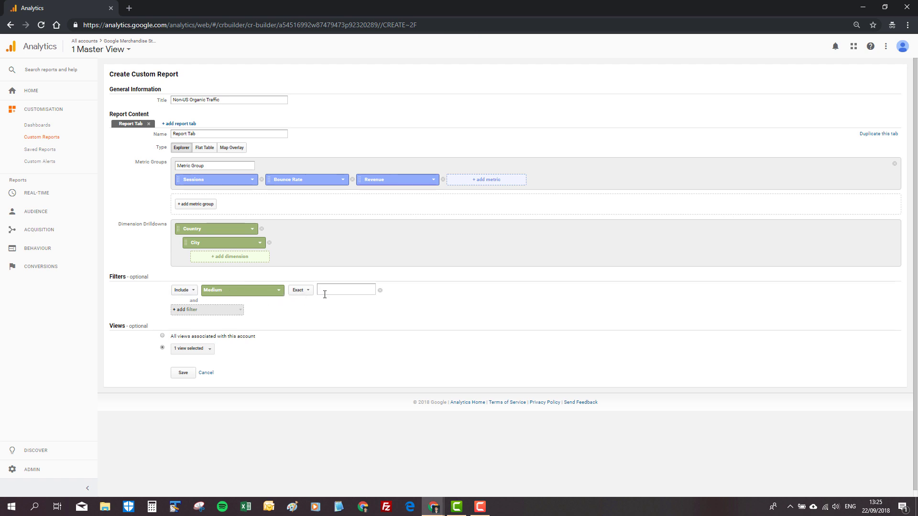
pyautogui.write('org')
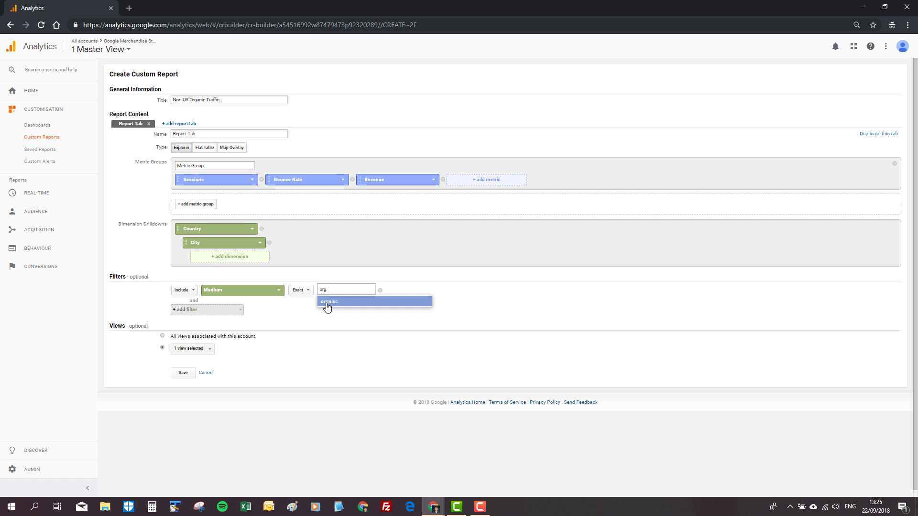
pyautogui.click(327, 301)
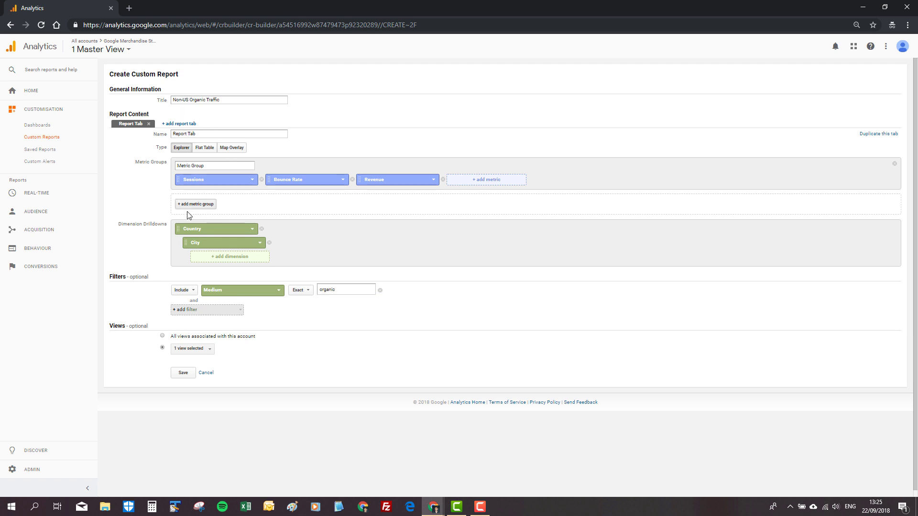
# Add a second filter excluding the Country that exactly matches "United States", and save the report.
pyautogui.click(187, 310)
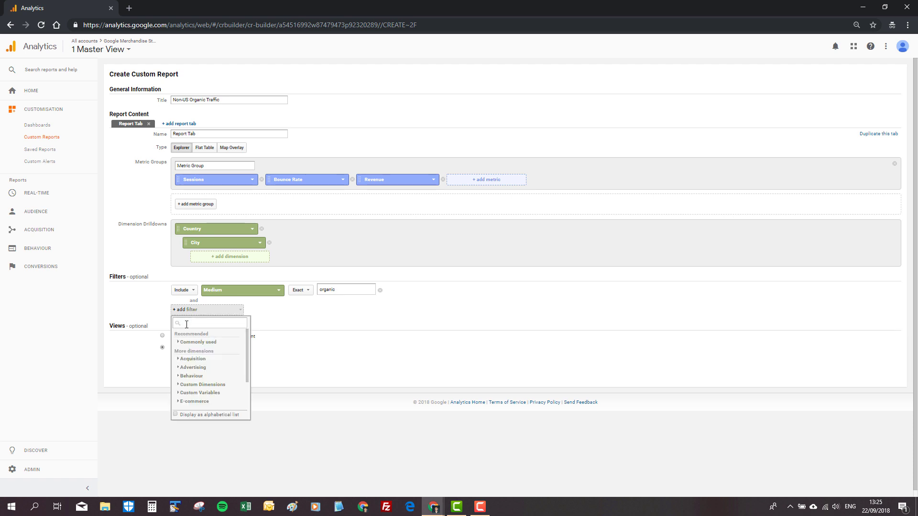
pyautogui.write('country')
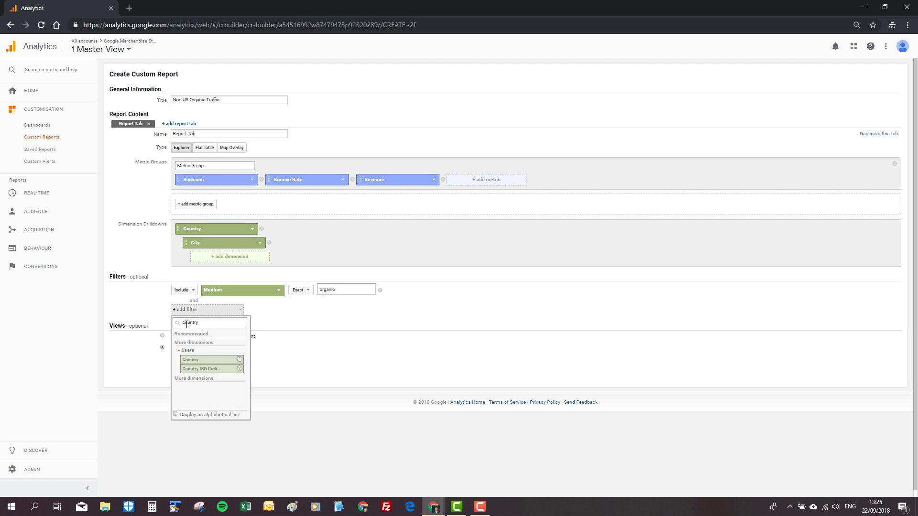
pyautogui.click(189, 361)
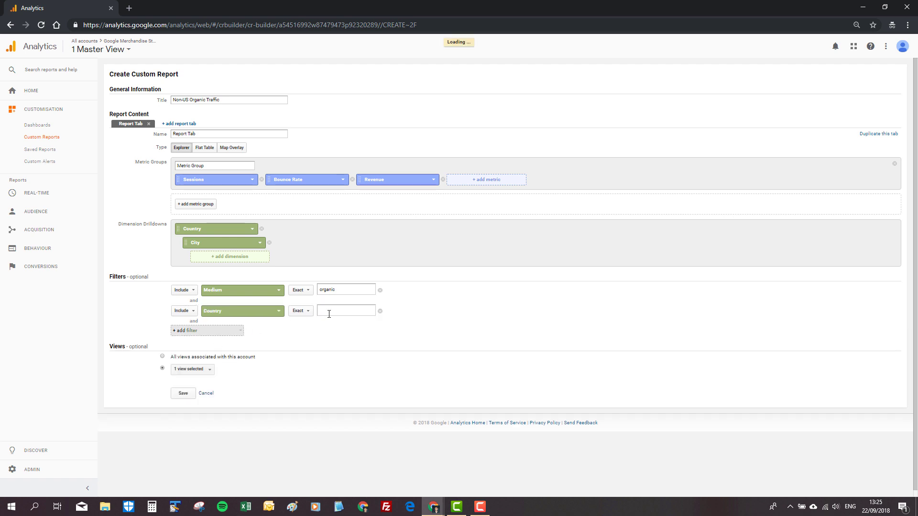
pyautogui.write('unite')
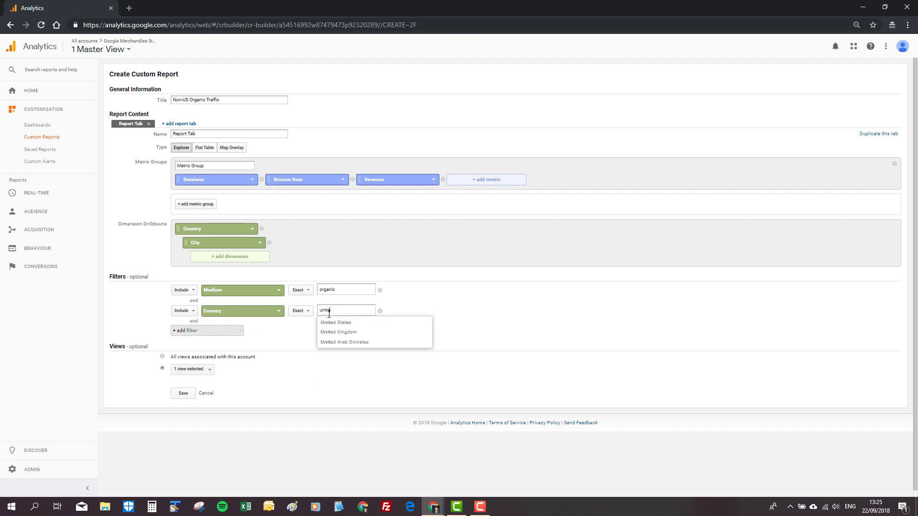
pyautogui.write('d')
pyautogui.click(333, 324)
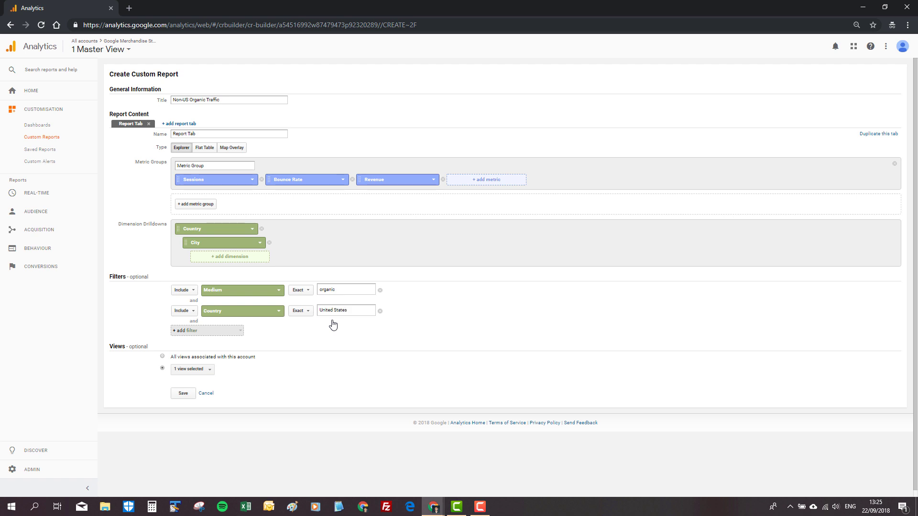
pyautogui.click(182, 311)
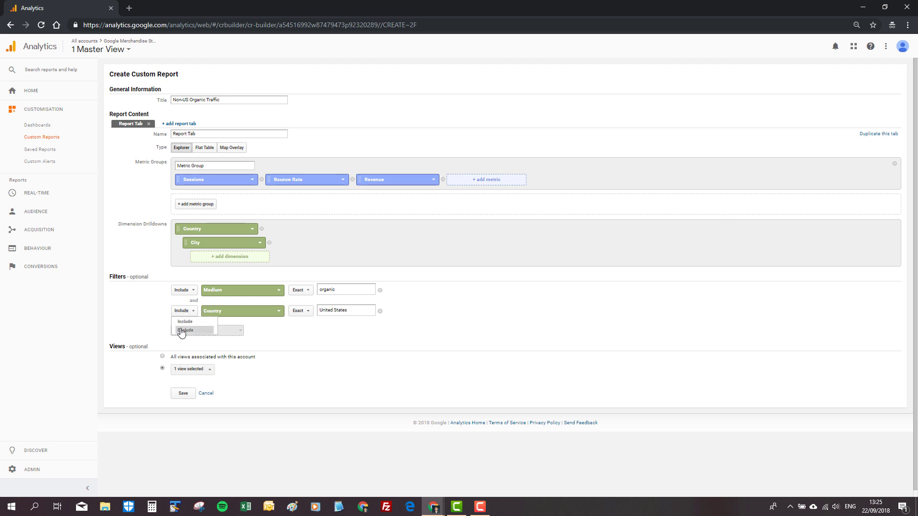
pyautogui.click(181, 331)
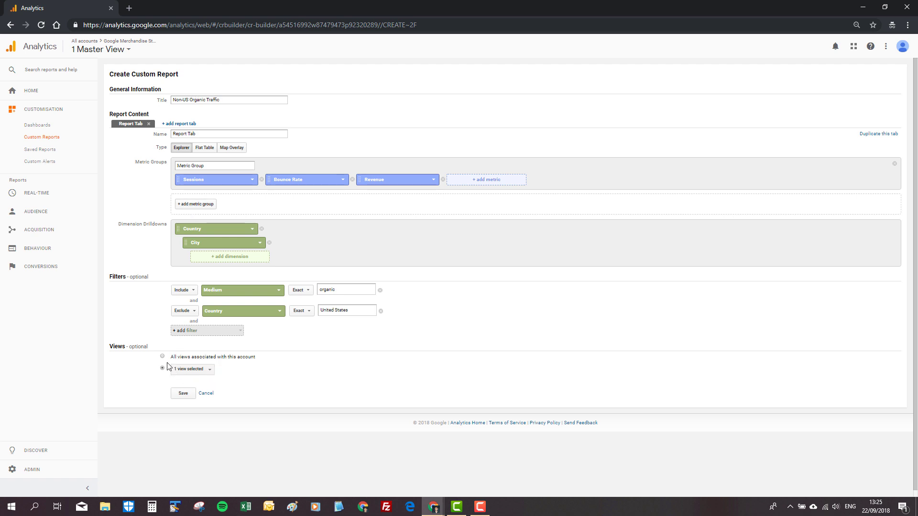
pyautogui.click(182, 394)
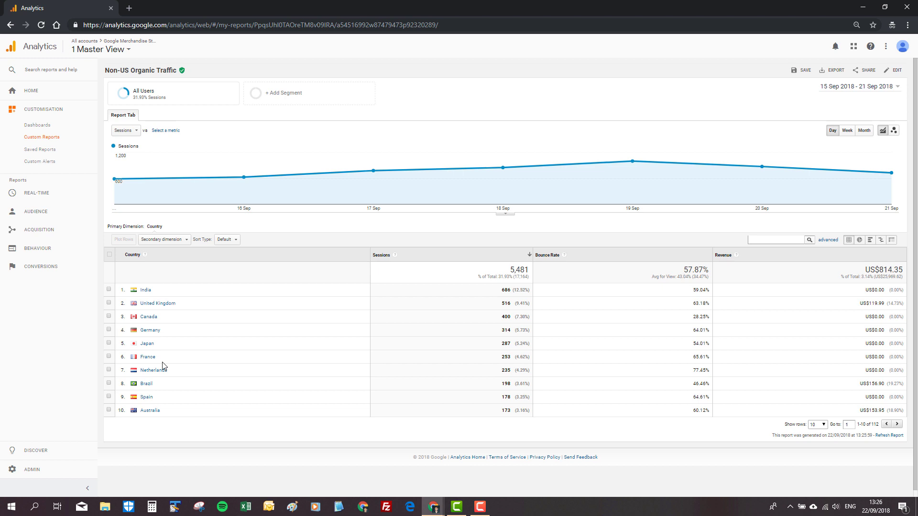
# View the city breakdown for India, return to all countries and sort them by descending Revenue.
pyautogui.click(144, 294)
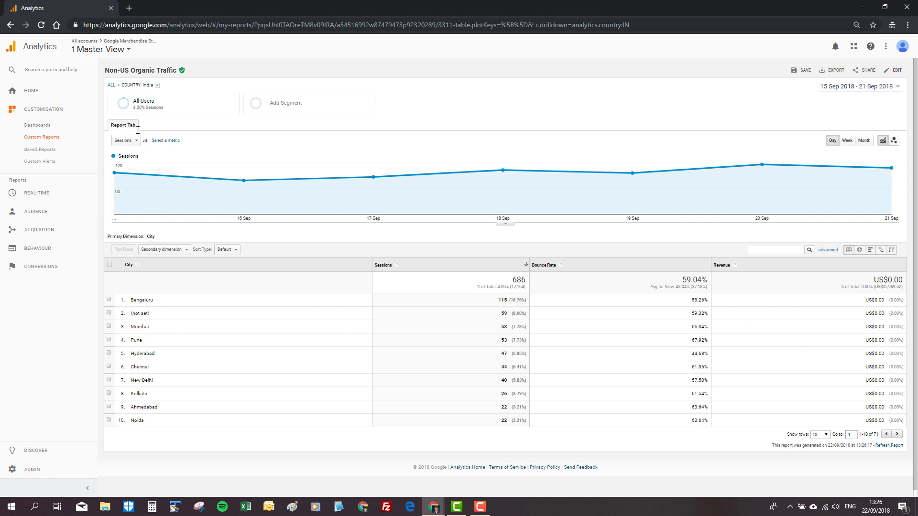
pyautogui.click(112, 86)
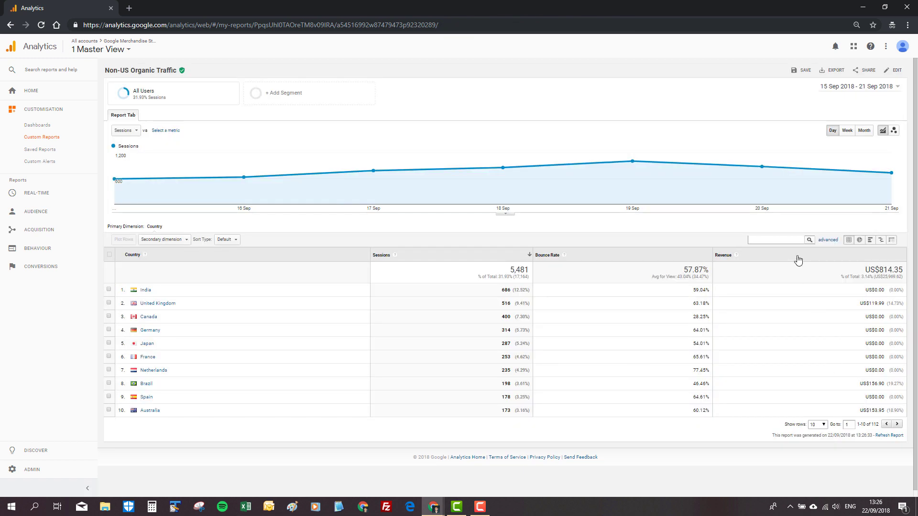
pyautogui.click(803, 257)
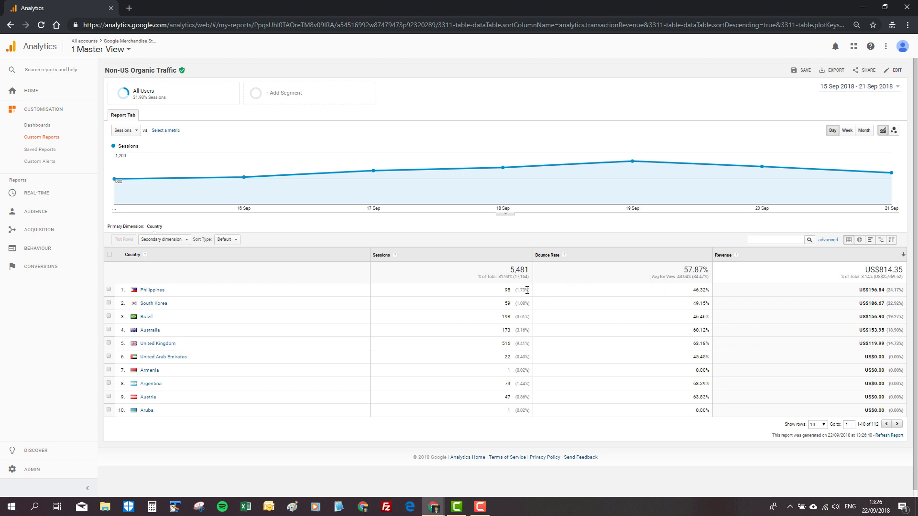
# Drill down into the Philippines, sort its cities by descending Revenue, and return to all countries.
pyautogui.click(148, 291)
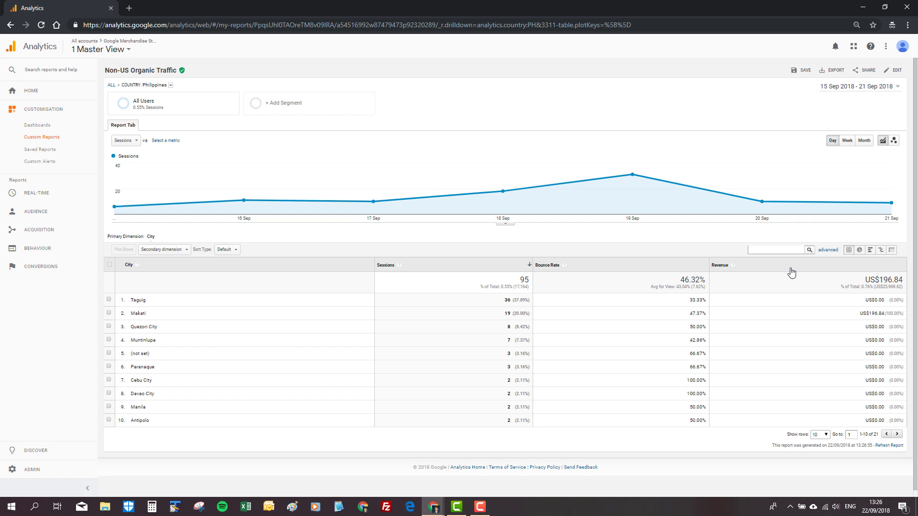
pyautogui.click(807, 270)
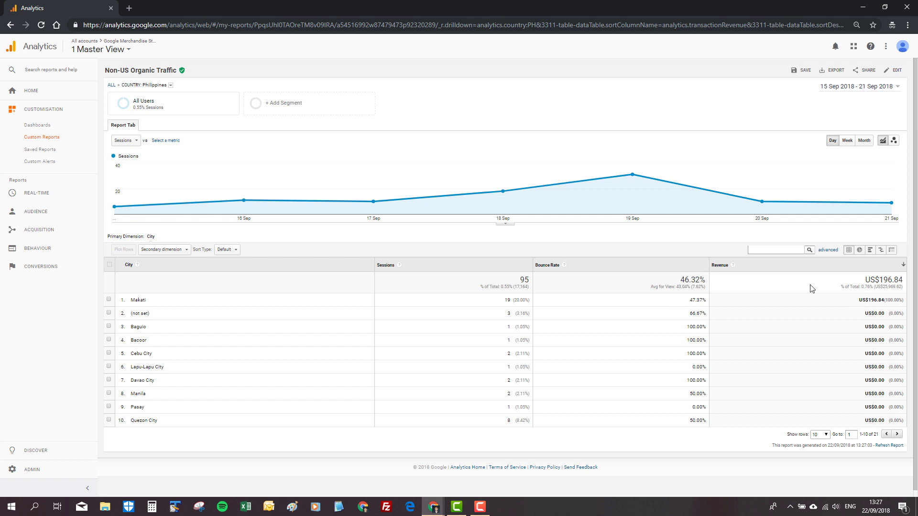
pyautogui.click(110, 86)
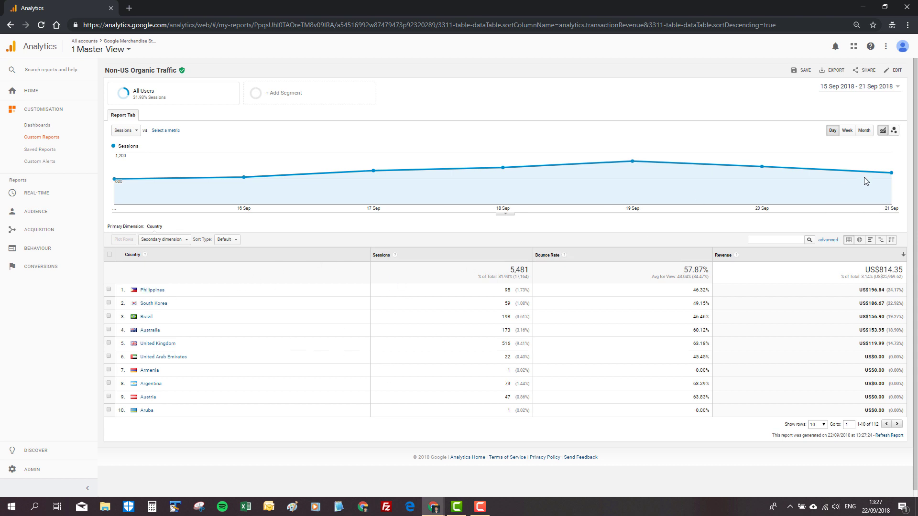
# Edit the custom report, changing its type to Flat Table and adding the E-commerce Conversion metric.
pyautogui.click(896, 71)
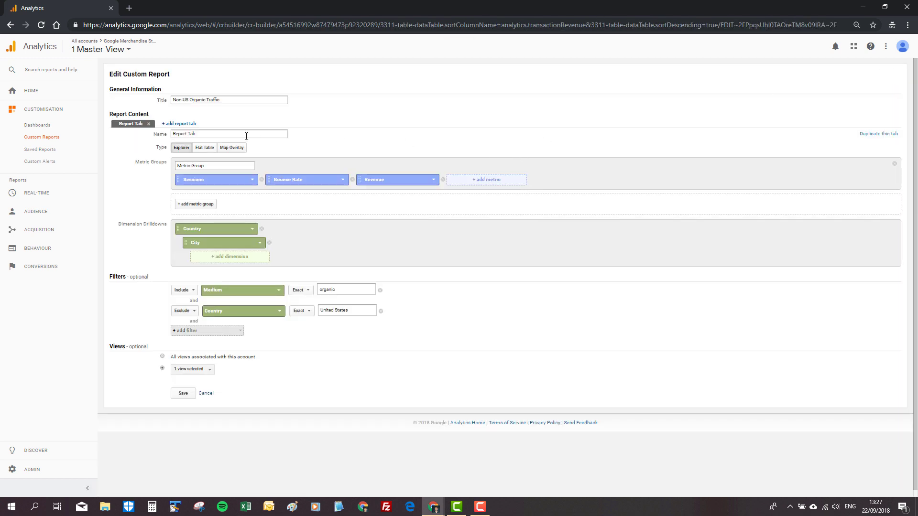
pyautogui.click(206, 150)
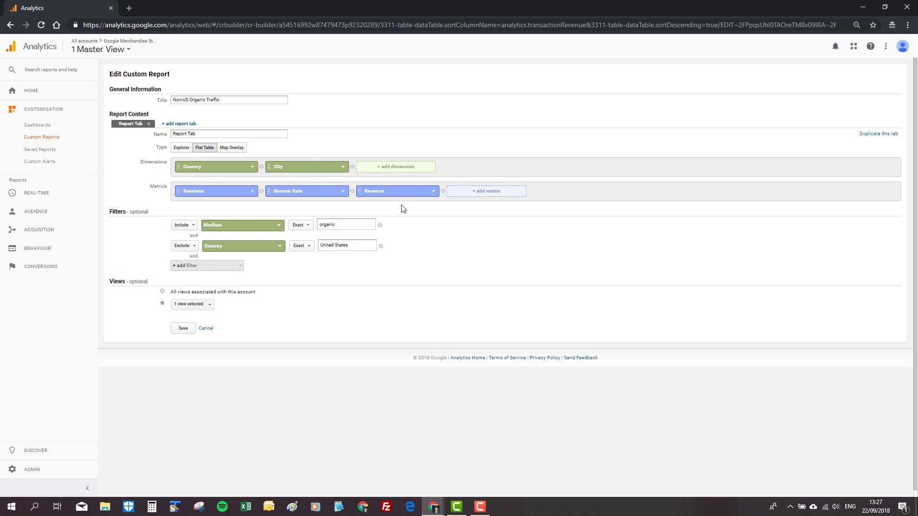
pyautogui.click(458, 193)
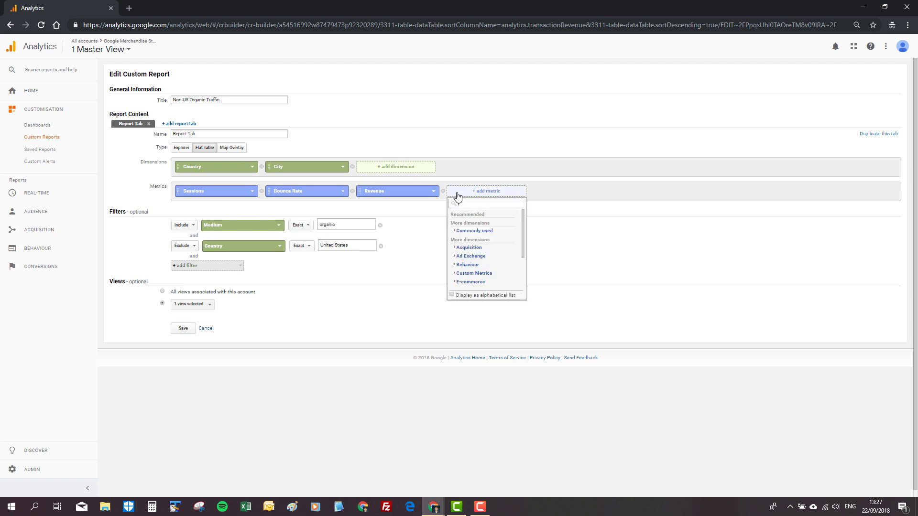
pyautogui.write('conv')
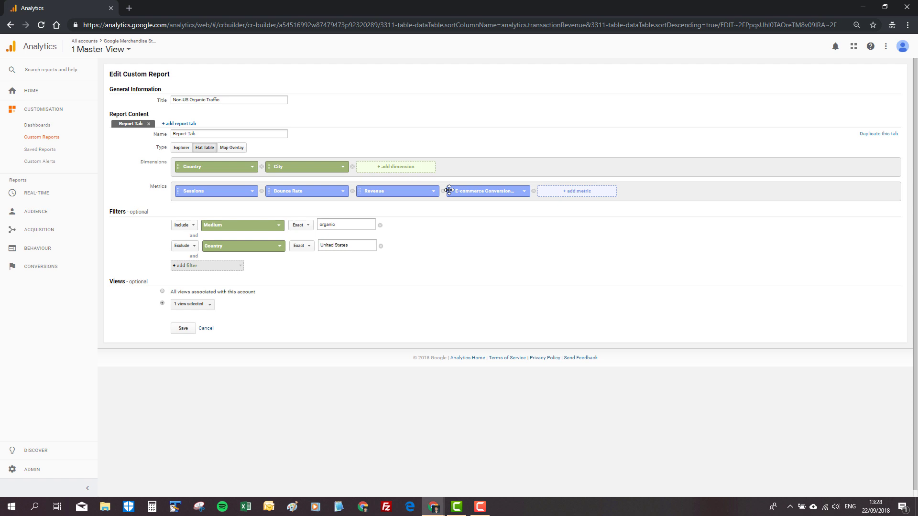
# Save the flat table with the E-commerce Conversion Rate metric placed before Revenue, and sort it by descending Revenue.
pyautogui.moveTo(450, 190); pyautogui.dragTo(351, 193)
pyautogui.click(183, 328)
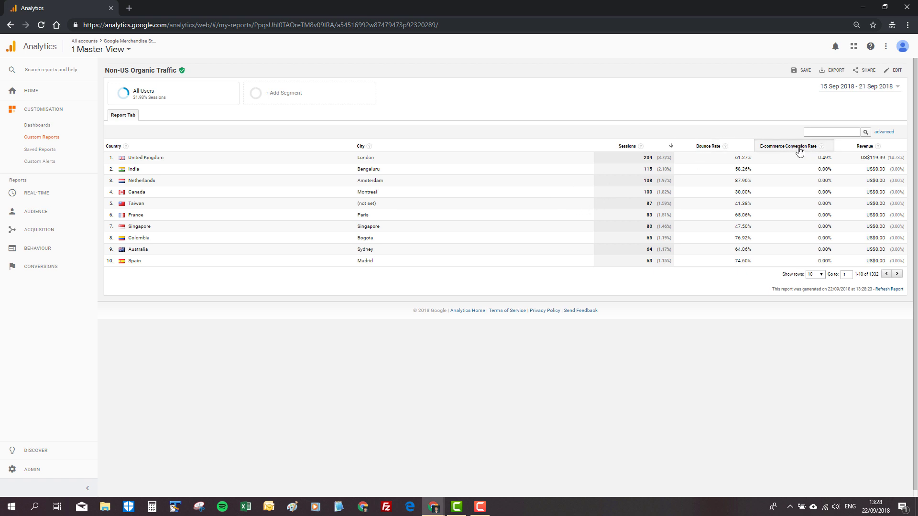
pyautogui.click(865, 147)
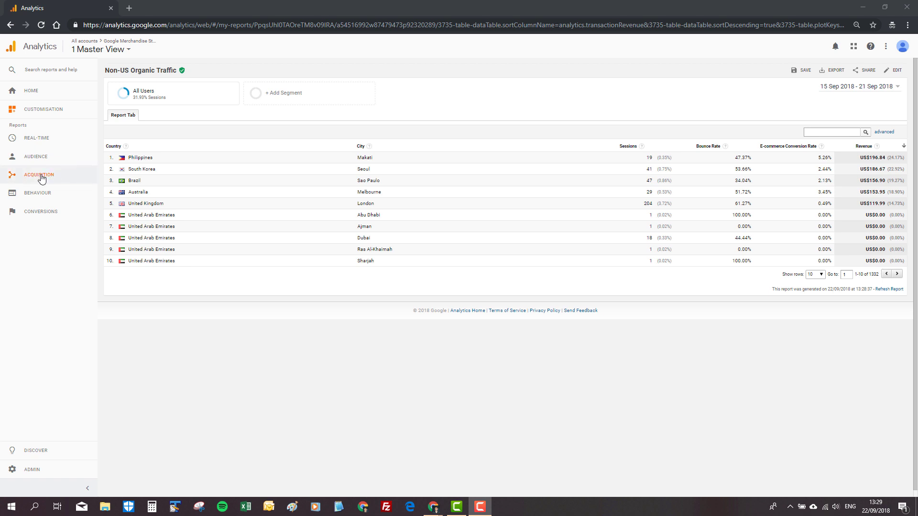
# Open the Channels report for all traffic in the Acquisition reports.
pyautogui.click(42, 177)
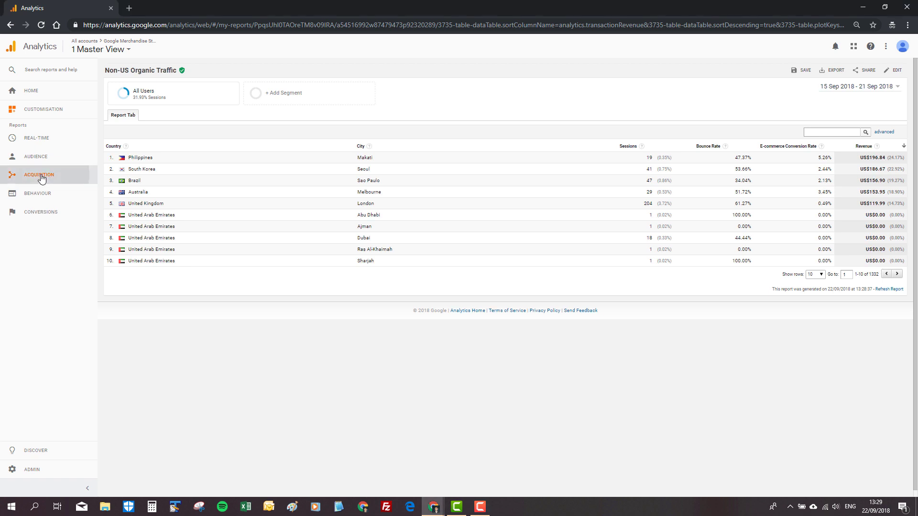
pyautogui.click(31, 205)
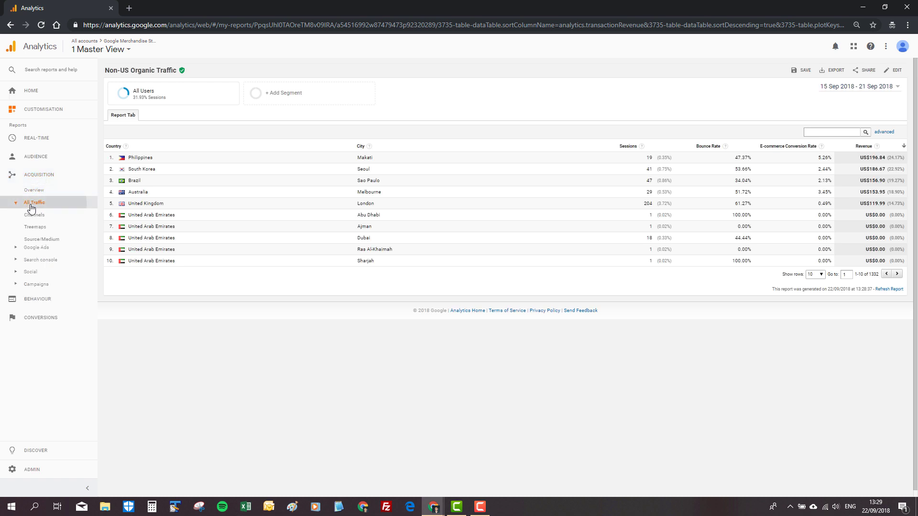
pyautogui.click(31, 218)
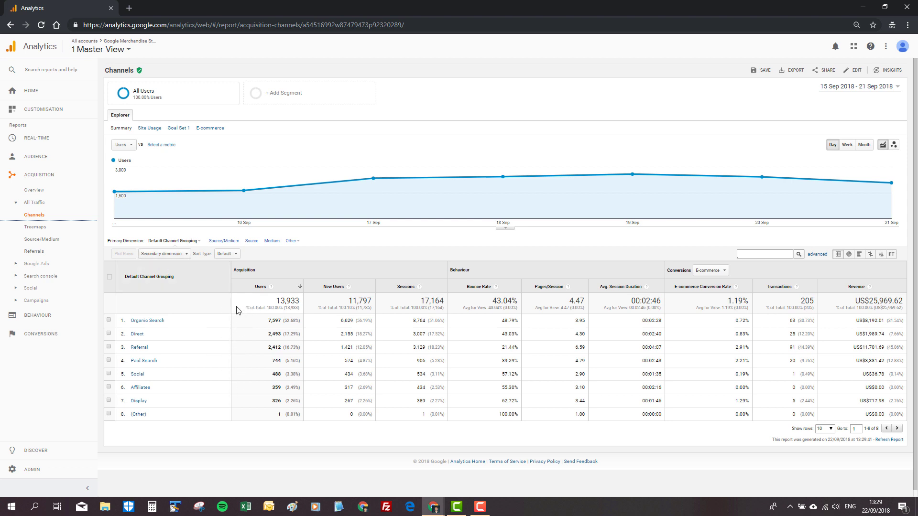
# Add Device Category as the secondary dimension of the Channels report.
pyautogui.click(168, 255)
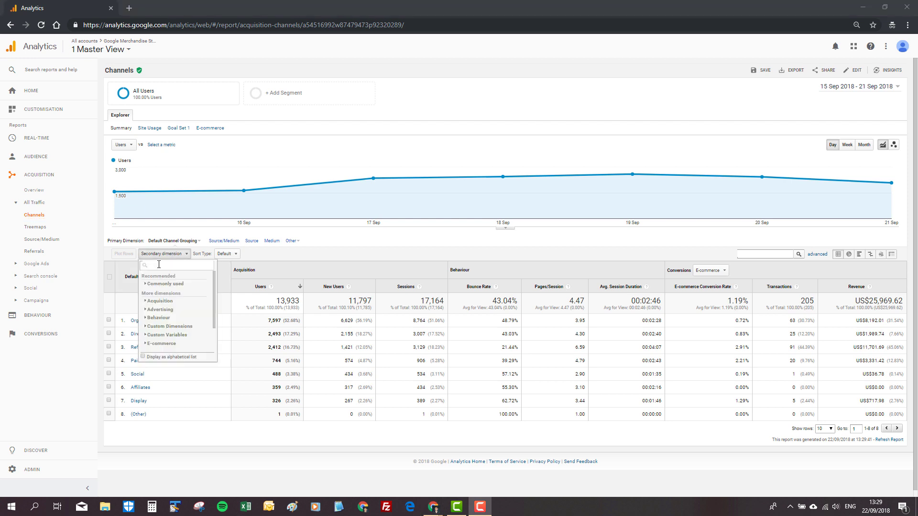
pyautogui.click(158, 265)
pyautogui.write('dev')
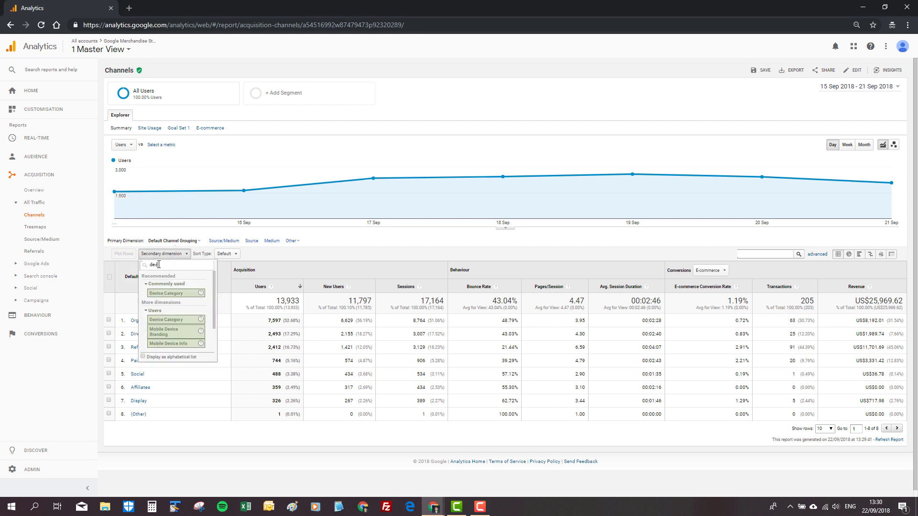
pyautogui.write('ice')
pyautogui.click(166, 296)
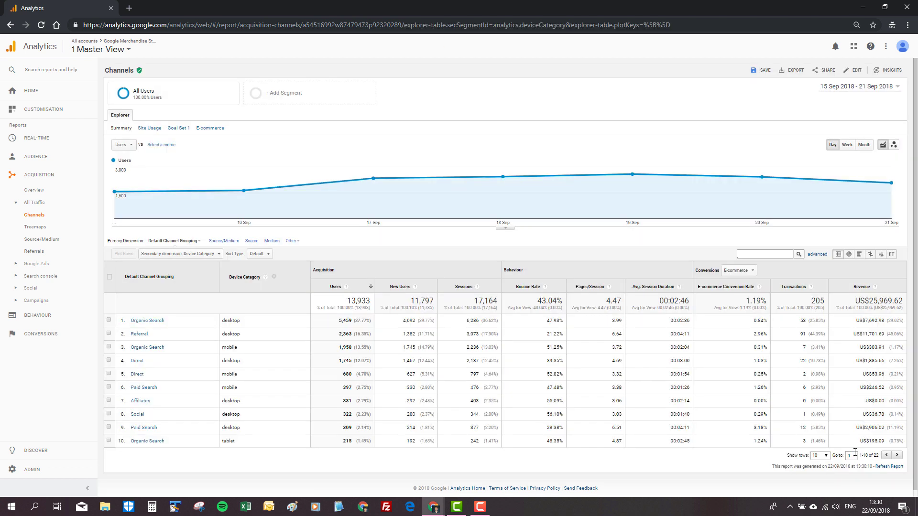
# Show 5000 rows in the Channels table and sort it by descending Revenue.
pyautogui.click(821, 456)
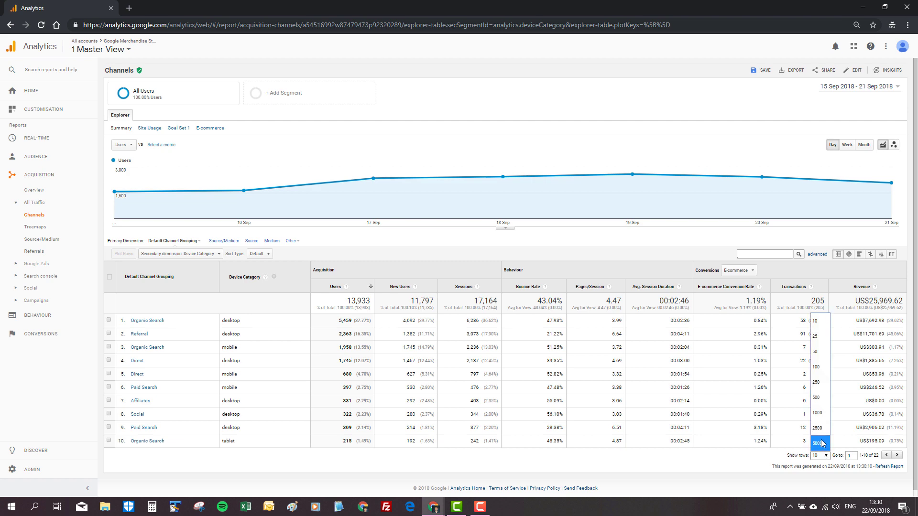
pyautogui.click(821, 444)
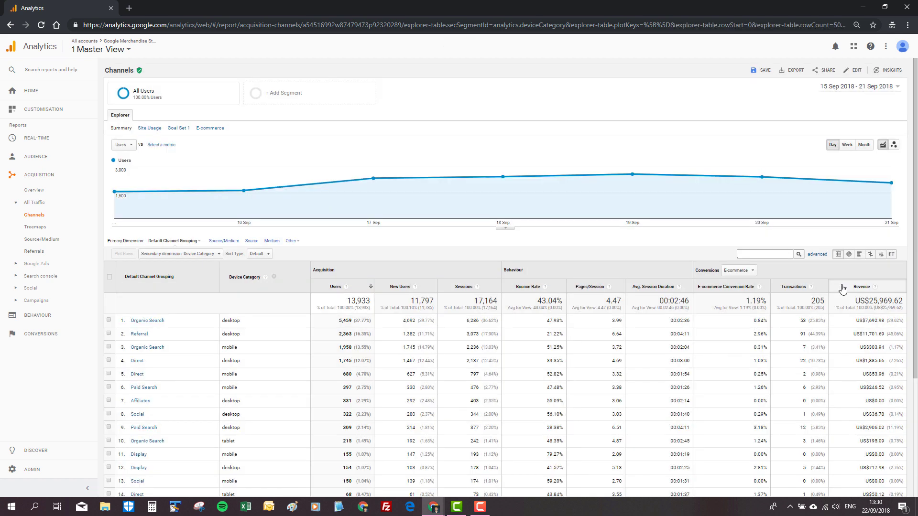
pyautogui.click(843, 288)
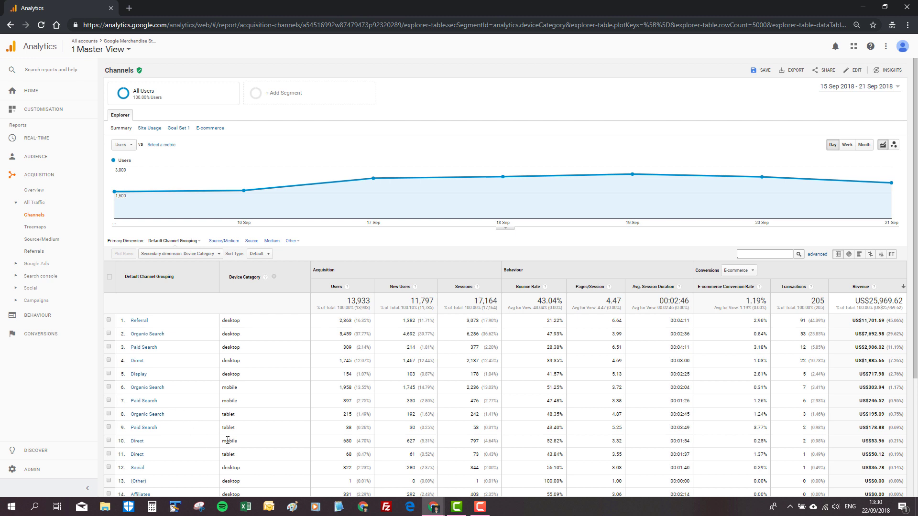
# Review the channel and device rows and the available export formats, then remove the Device Category secondary dimension.
pyautogui.scroll(-1, 228, 440)
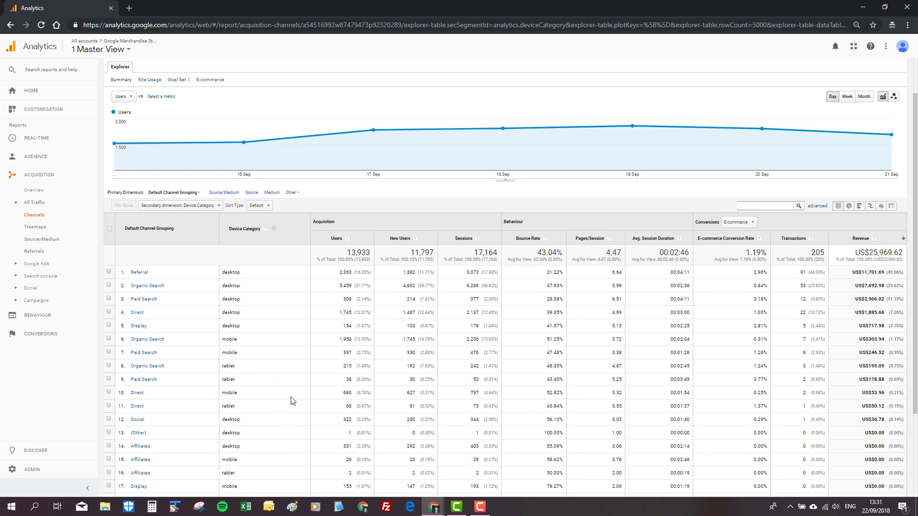
pyautogui.scroll(1, 279, 333)
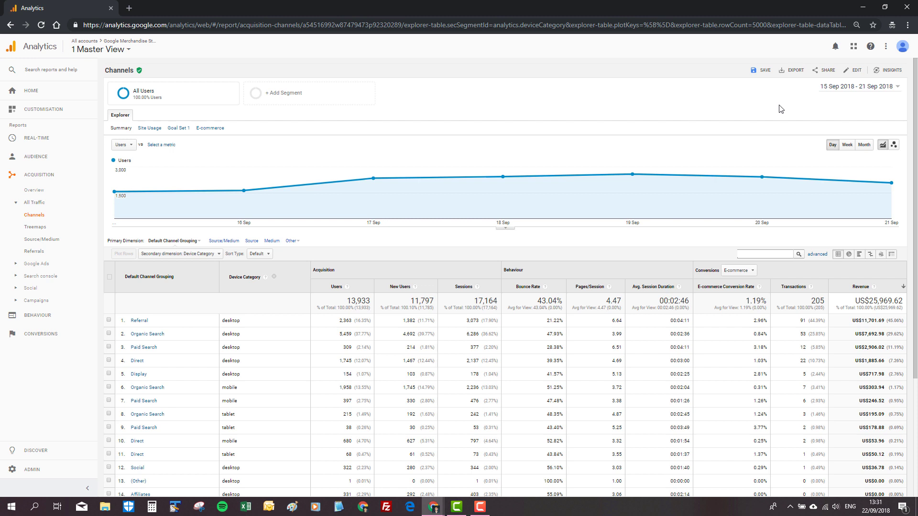
pyautogui.click(792, 73)
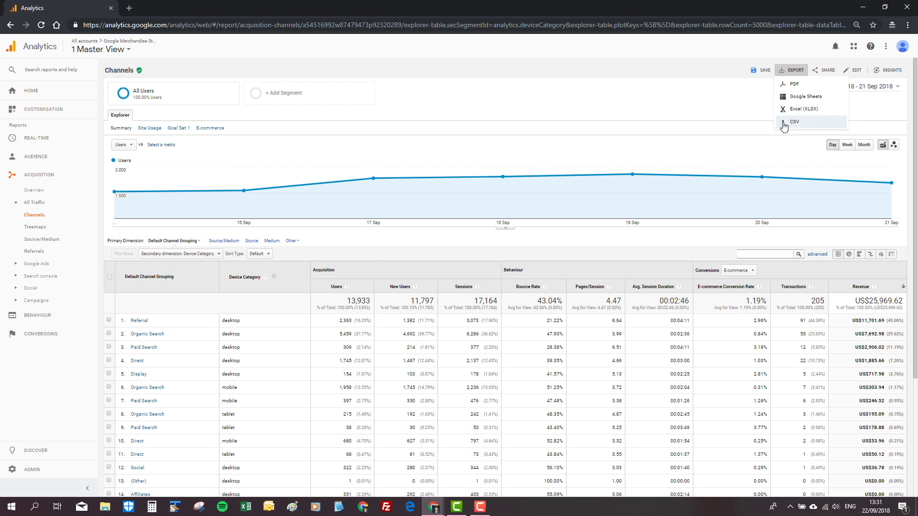
pyautogui.click(744, 104)
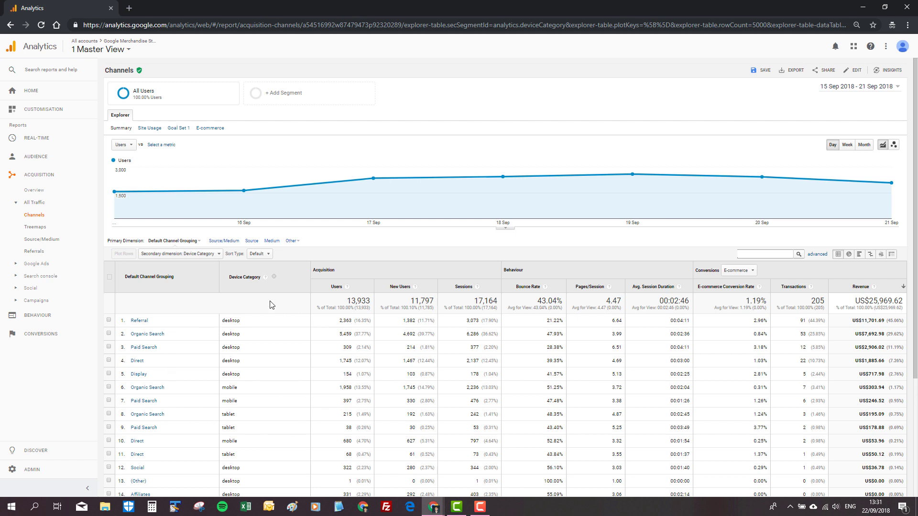
pyautogui.click(275, 278)
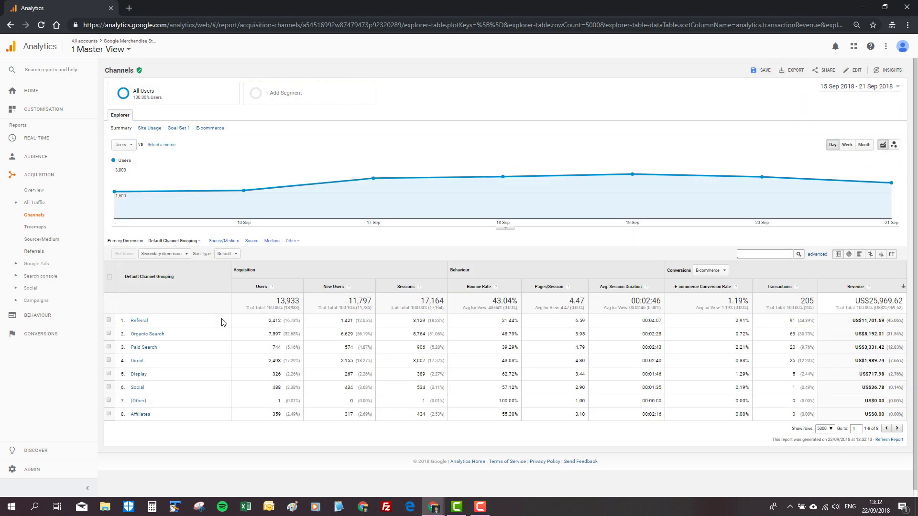
# Look through the available segments for the Channels report and start a new segment.
pyautogui.click(176, 94)
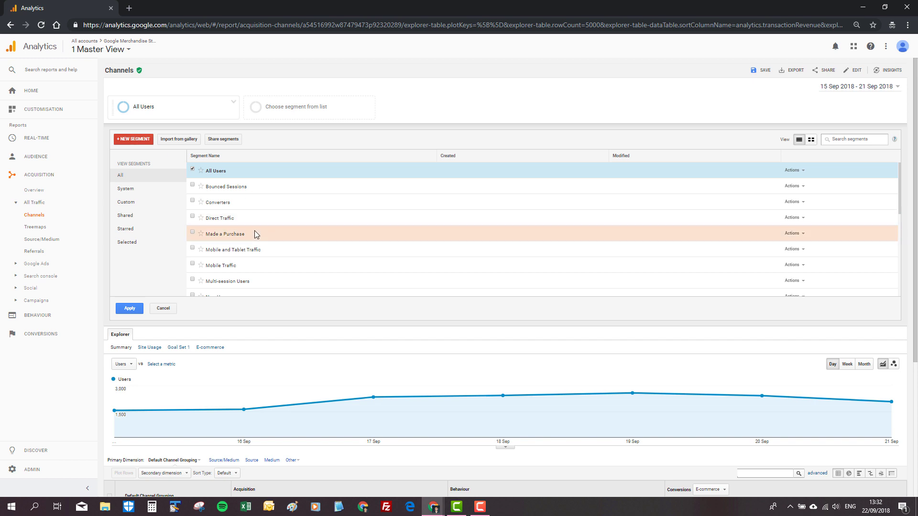
pyautogui.scroll(-2, 255, 234)
pyautogui.scroll(-2, 255, 235)
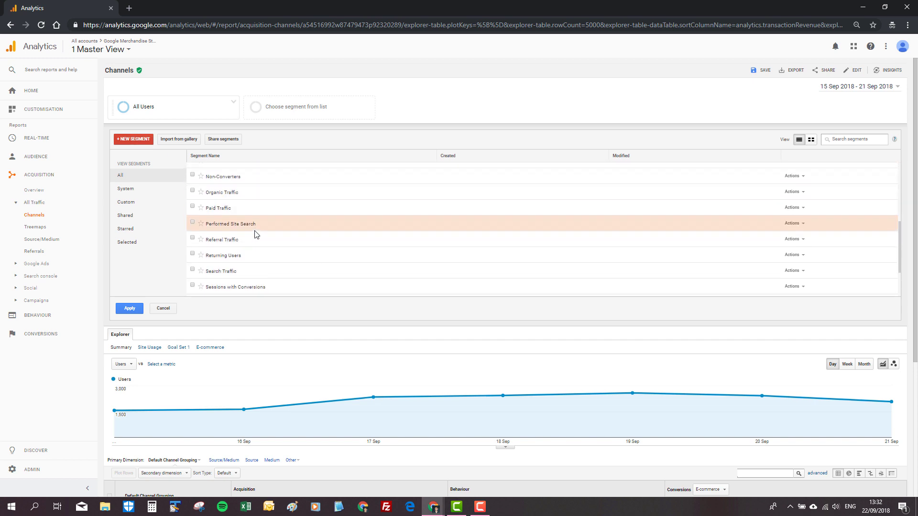
pyautogui.scroll(3, 255, 233)
pyautogui.scroll(2, 255, 233)
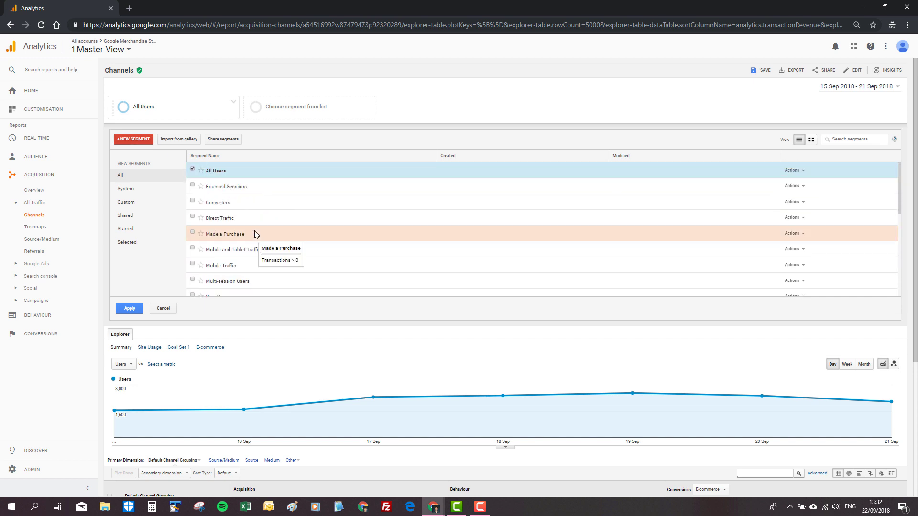
pyautogui.click(140, 145)
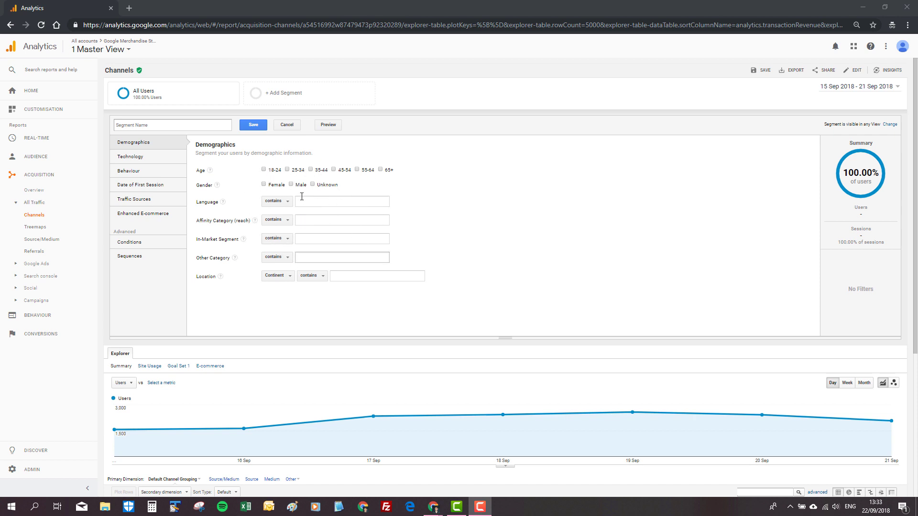
# Examine the new segment's Technology, Behaviour, Date of First Session, Traffic Sources and Enhanced E-commerce criteria.
pyautogui.click(144, 158)
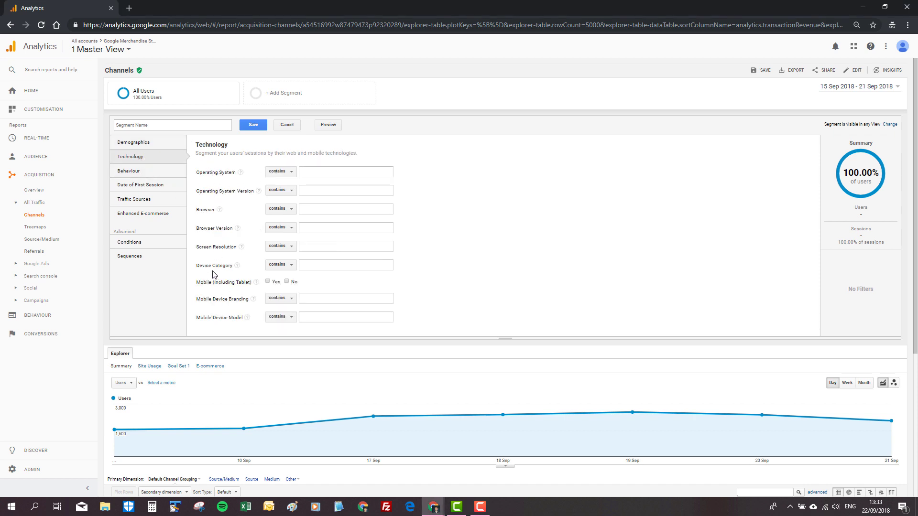
pyautogui.click(143, 173)
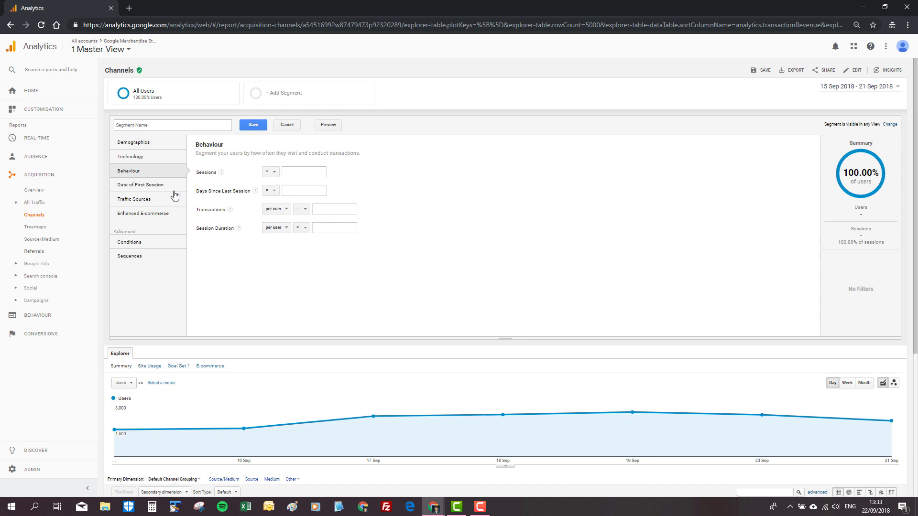
pyautogui.click(134, 185)
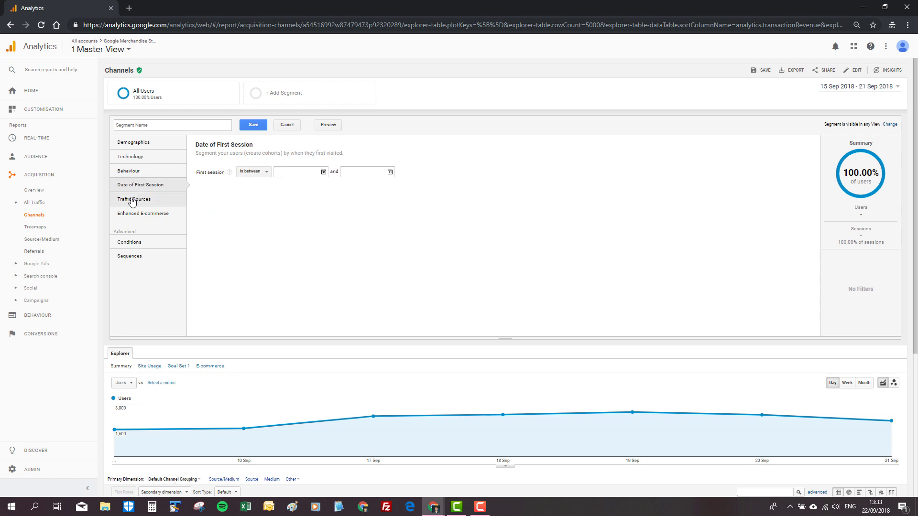
pyautogui.click(132, 200)
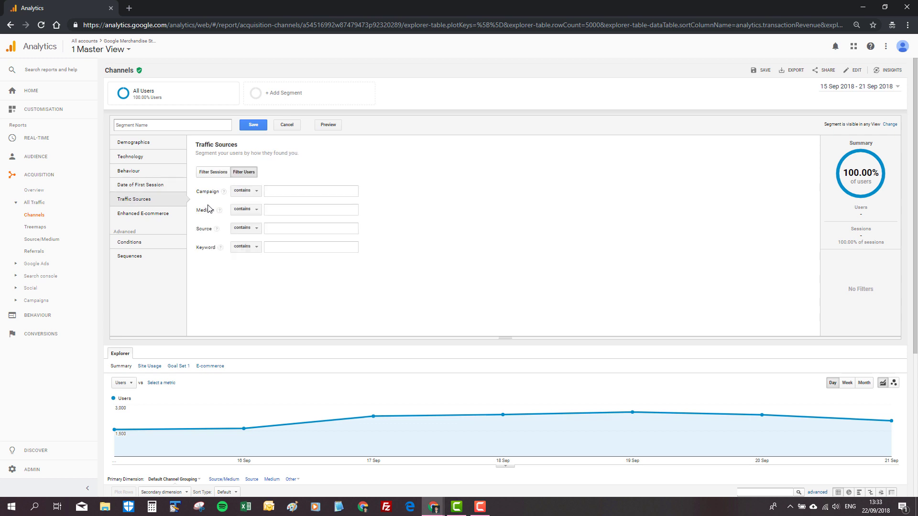
pyautogui.click(156, 217)
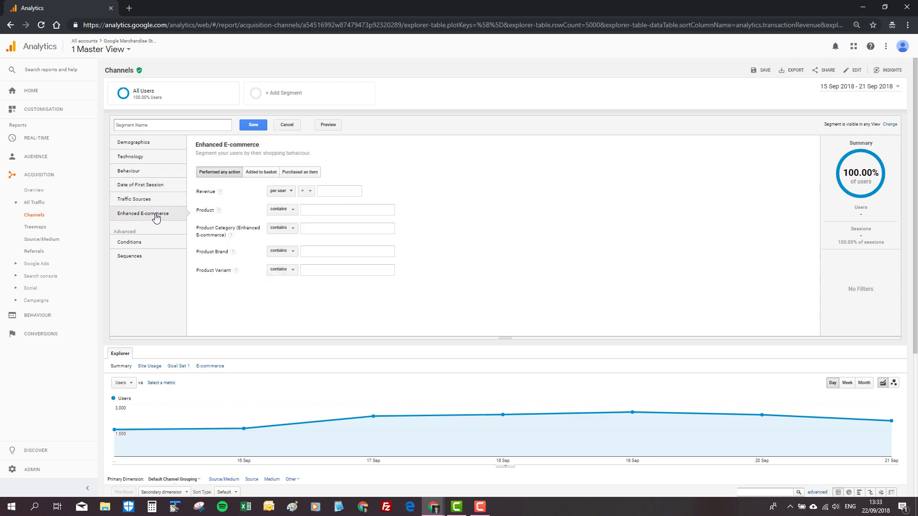
# Limit the segment to users with at least 2 transactions per user, and set the date range to 1 Jul 2018 - 21 Sep 2018.
pyautogui.click(143, 174)
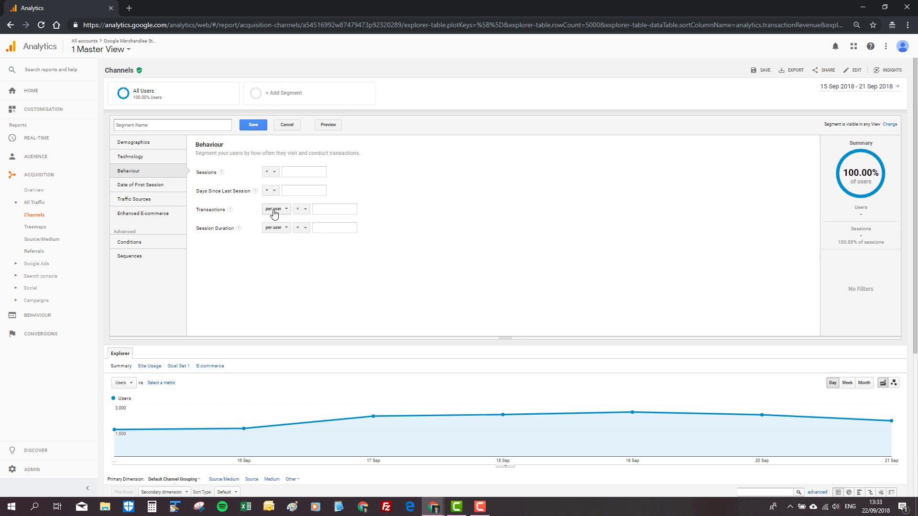
pyautogui.click(323, 210)
pyautogui.write('2')
pyautogui.click(301, 209)
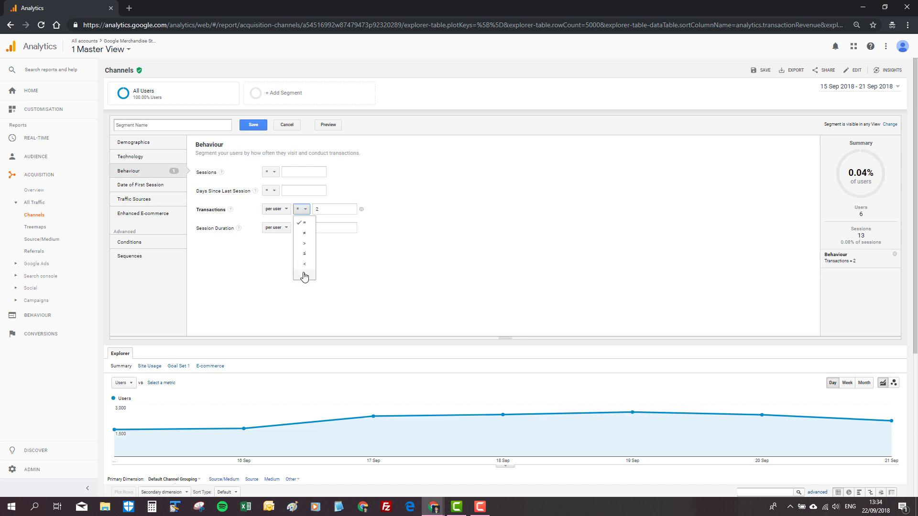
pyautogui.click(304, 275)
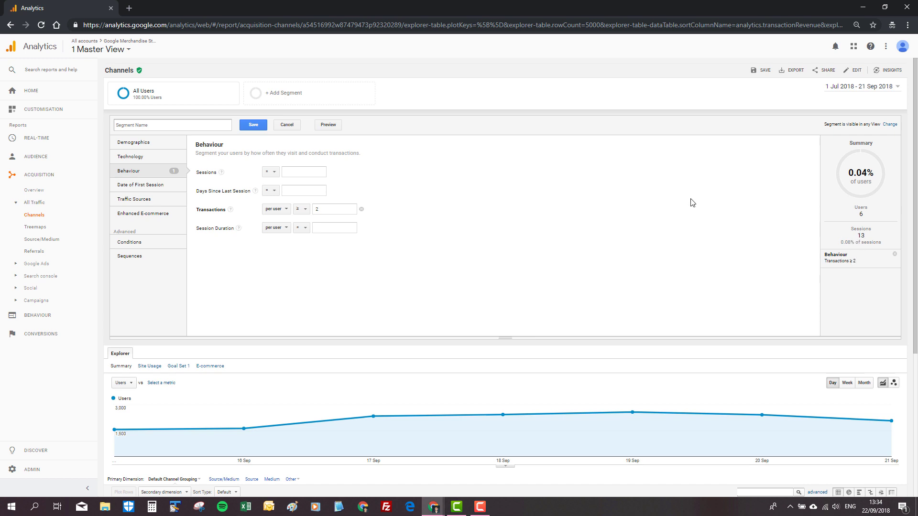
# Save the segment as "2 or More Transactions" and apply the All Users segment alongside it.
pyautogui.write('2 or More Transactions')
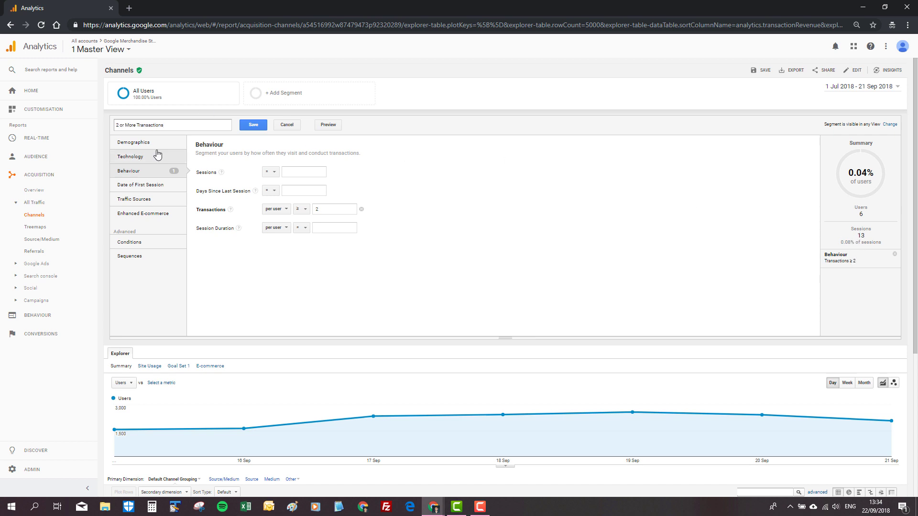
pyautogui.click(252, 126)
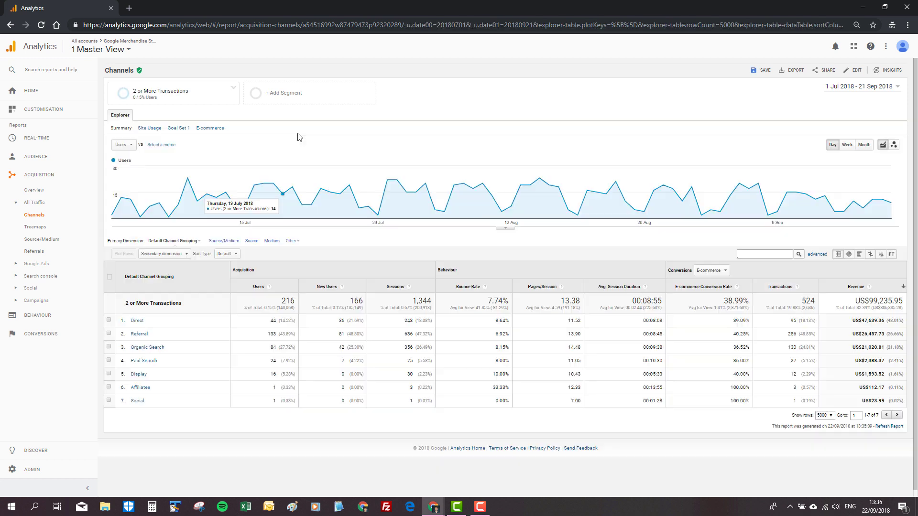
pyautogui.click(273, 95)
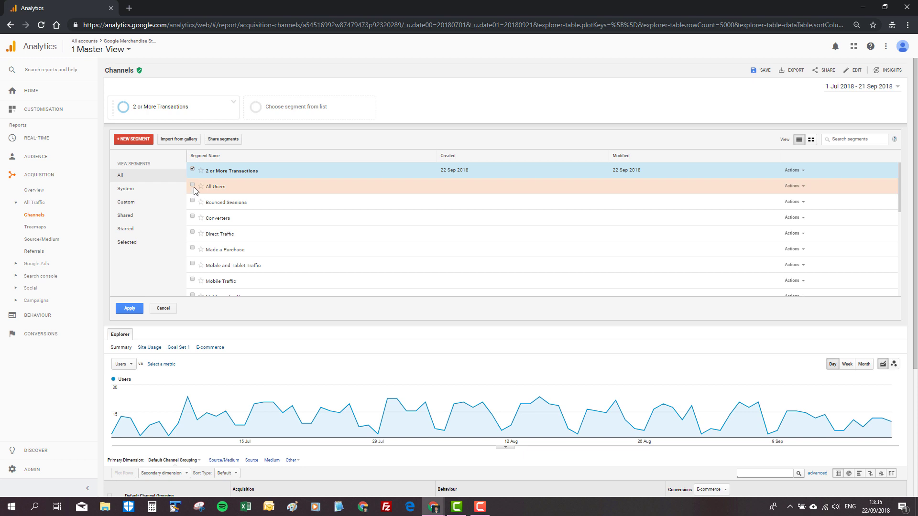
pyautogui.click(192, 185)
pyautogui.click(130, 308)
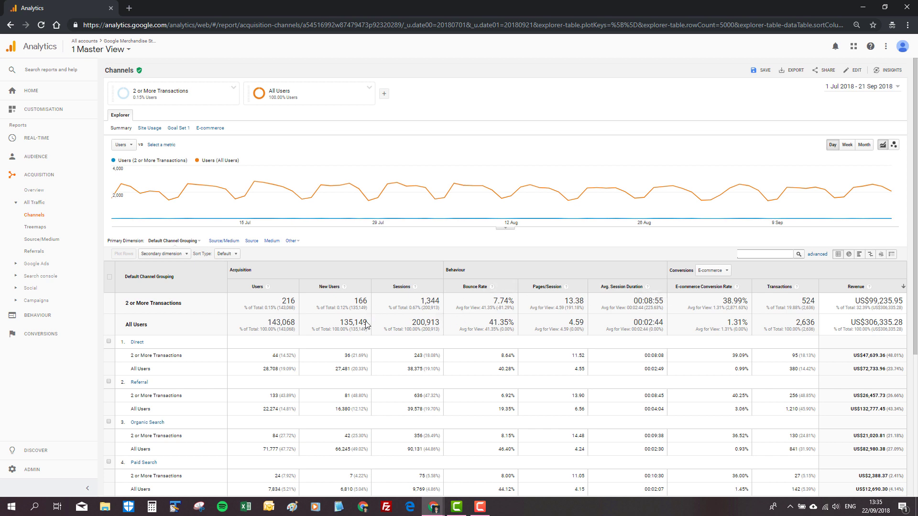
# Compare the 2 or More Transactions and All Users segments across the channels, including their revenue.
pyautogui.scroll(-2, 423, 390)
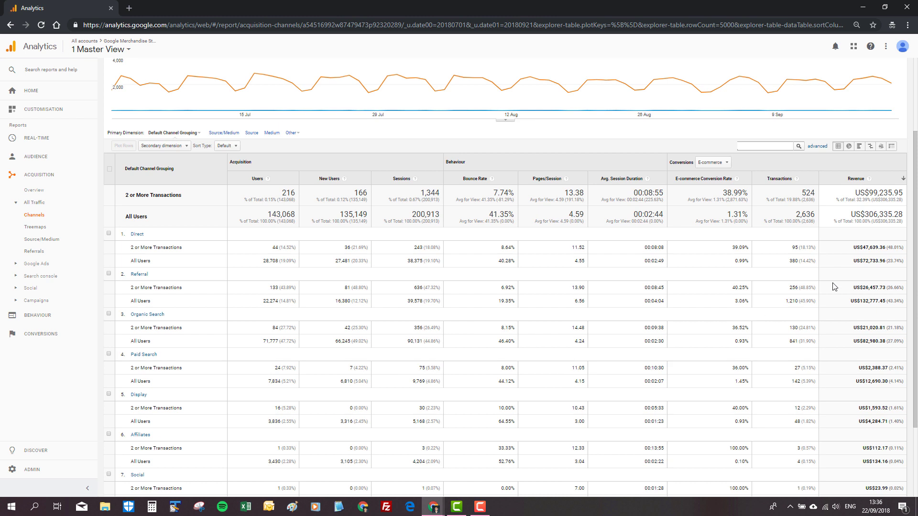
pyautogui.scroll(-1, 716, 247)
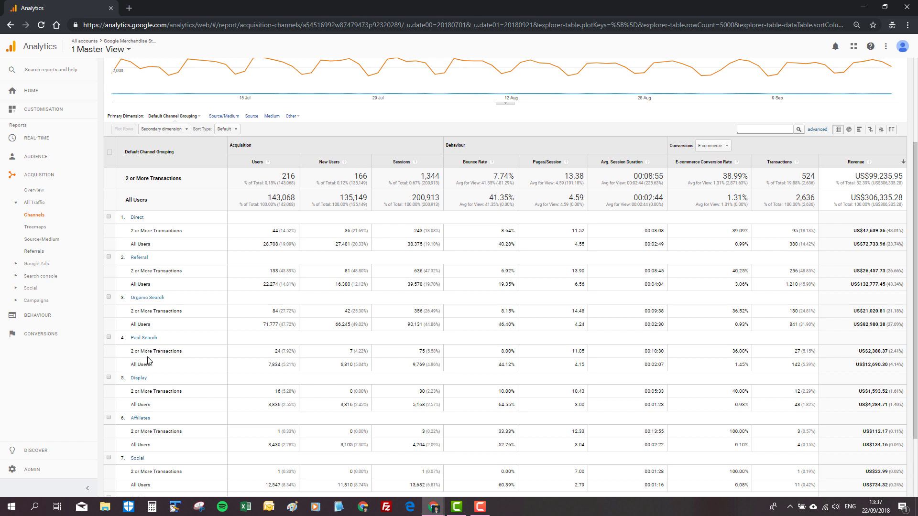
pyautogui.scroll(3, 149, 361)
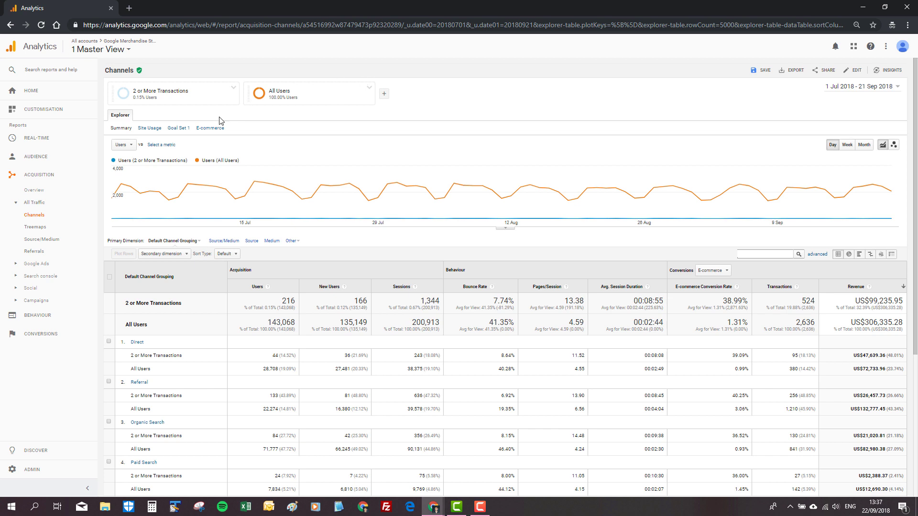
# Remove the 2 or More Transactions segment from the Channels report, keeping only All Users applied.
pyautogui.moveTo(175, 93)
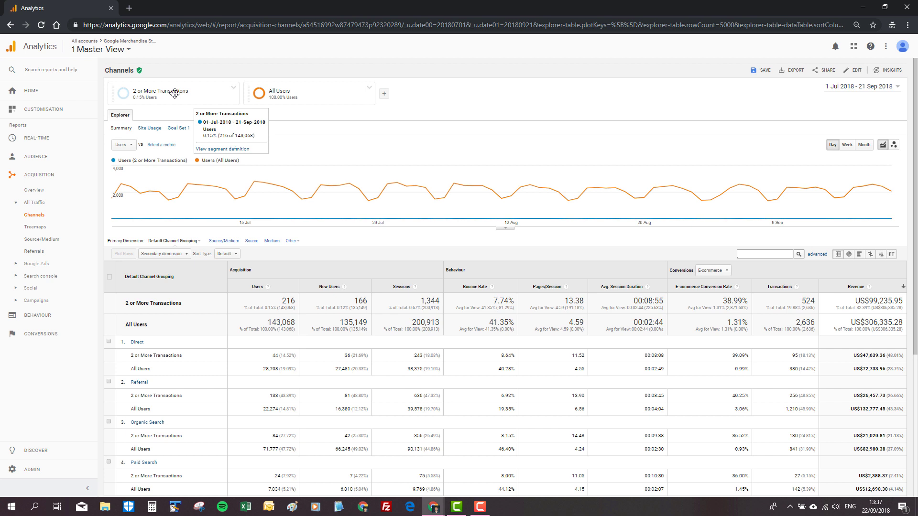
pyautogui.click(234, 89)
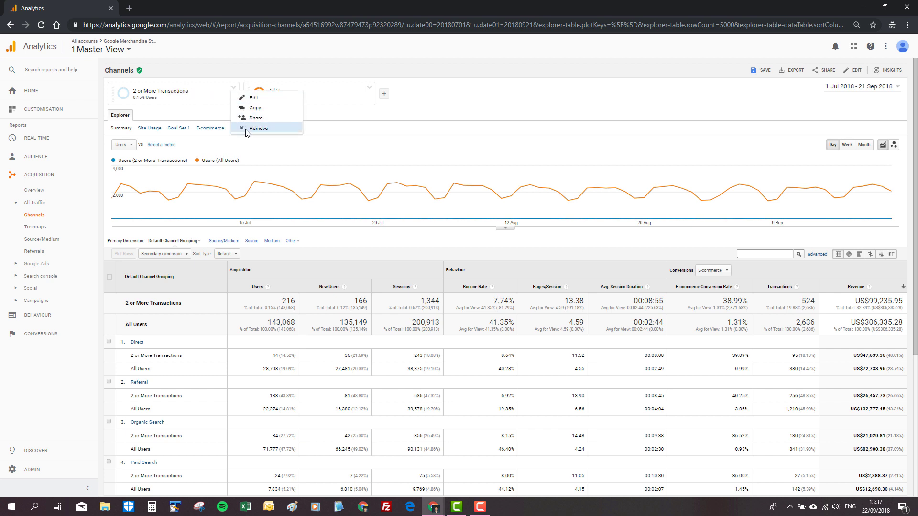
pyautogui.click(258, 128)
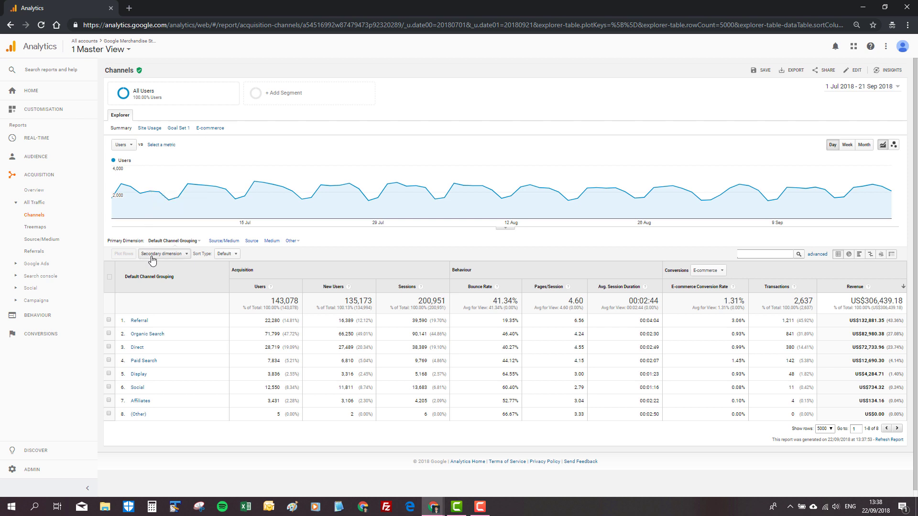
# Add a private annotation "September Sale" dated 1 Sep 2018 to the Channels report's chart.
pyautogui.moveTo(166, 205)
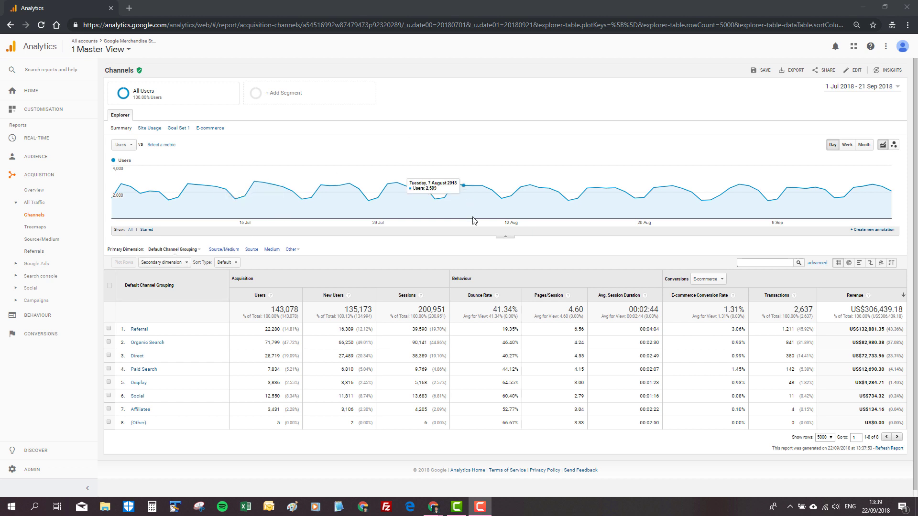
pyautogui.click(508, 239)
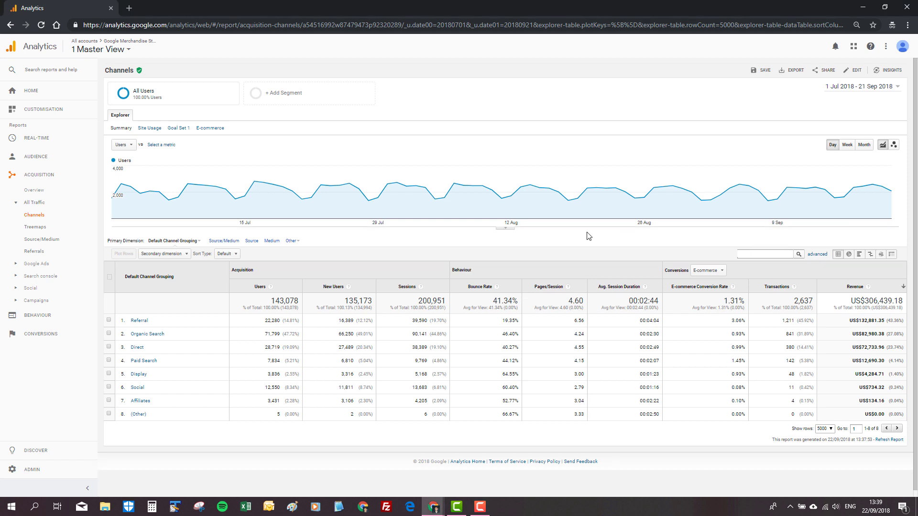
pyautogui.click(506, 230)
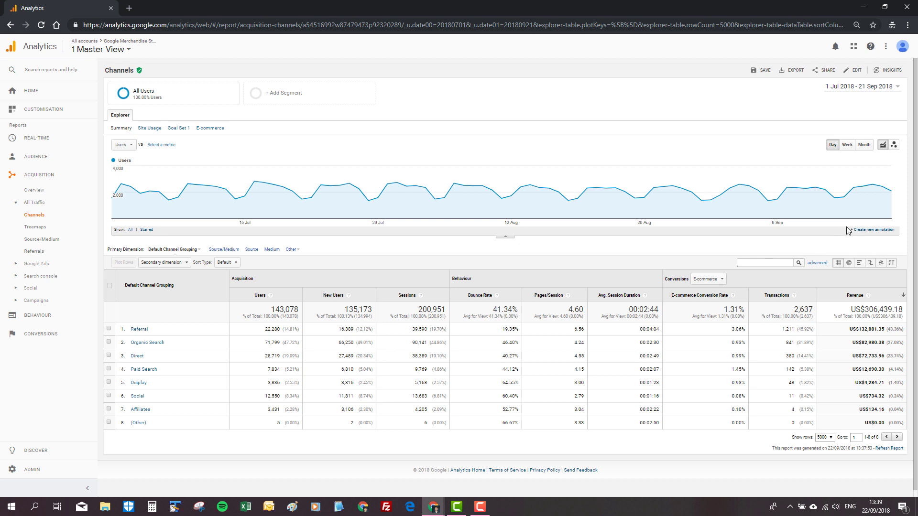
pyautogui.click(862, 230)
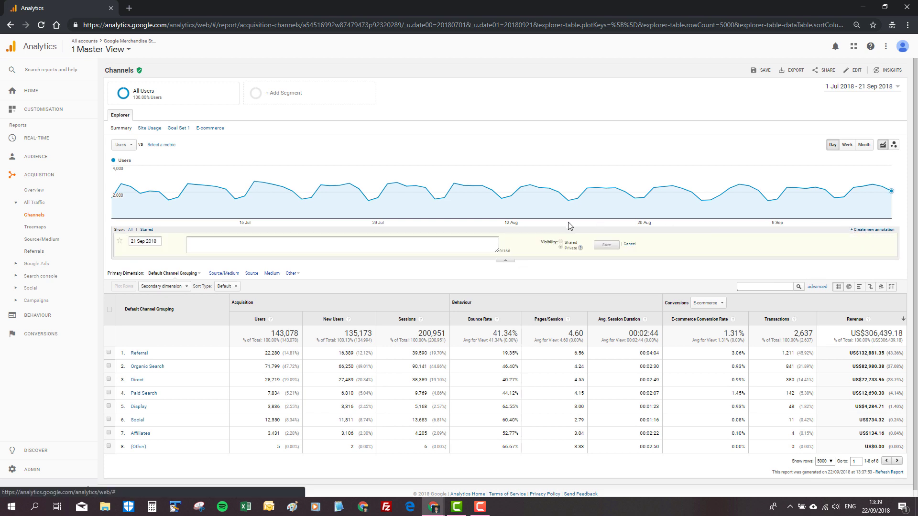
pyautogui.click(145, 241)
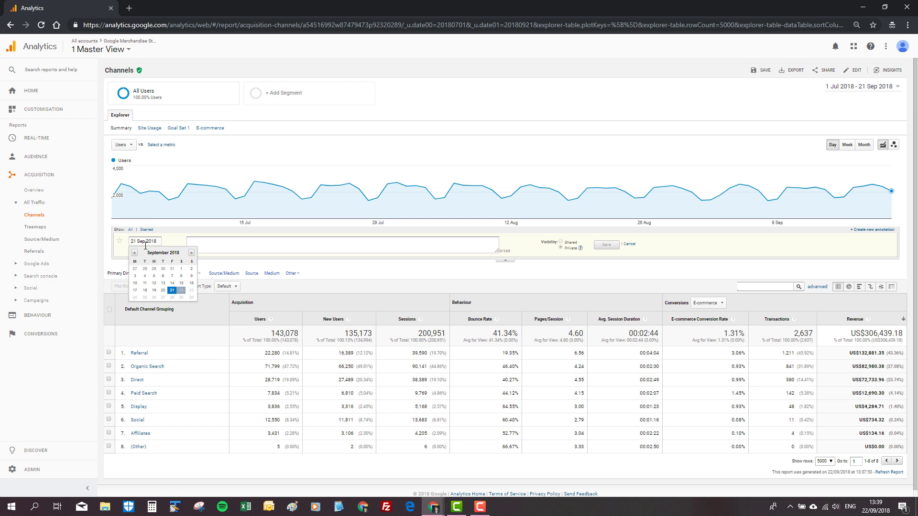
pyautogui.click(181, 269)
pyautogui.click(199, 245)
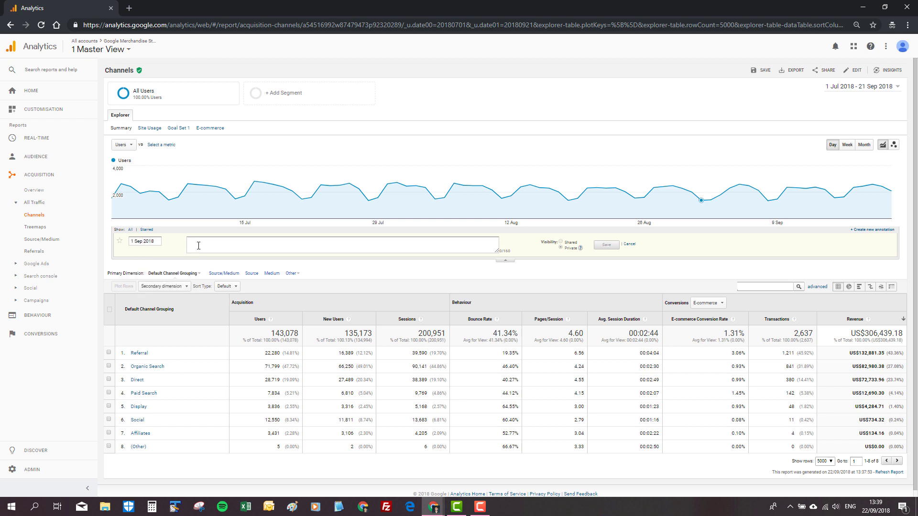
pyautogui.write('September Sale')
pyautogui.click(607, 245)
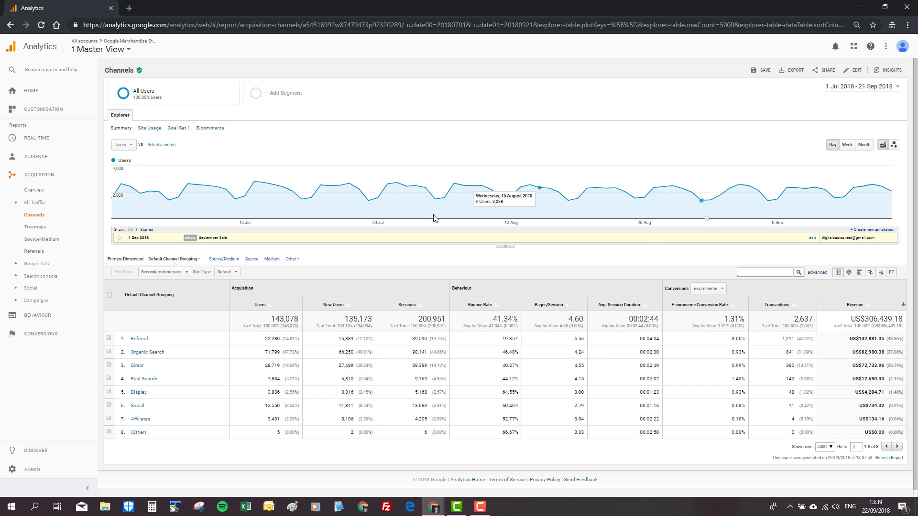
# Collapse the annotation list and reopen the September Sale annotation from its marker on the chart.
pyautogui.click(503, 246)
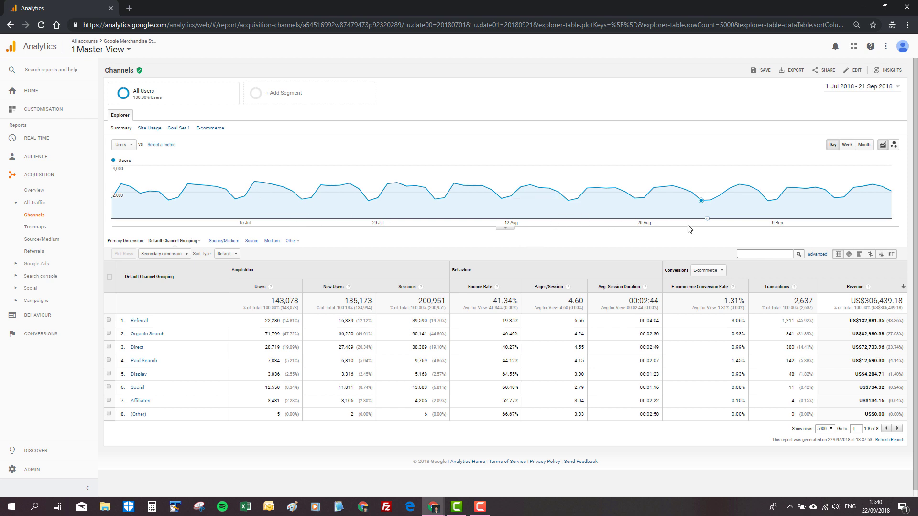
pyautogui.click(707, 221)
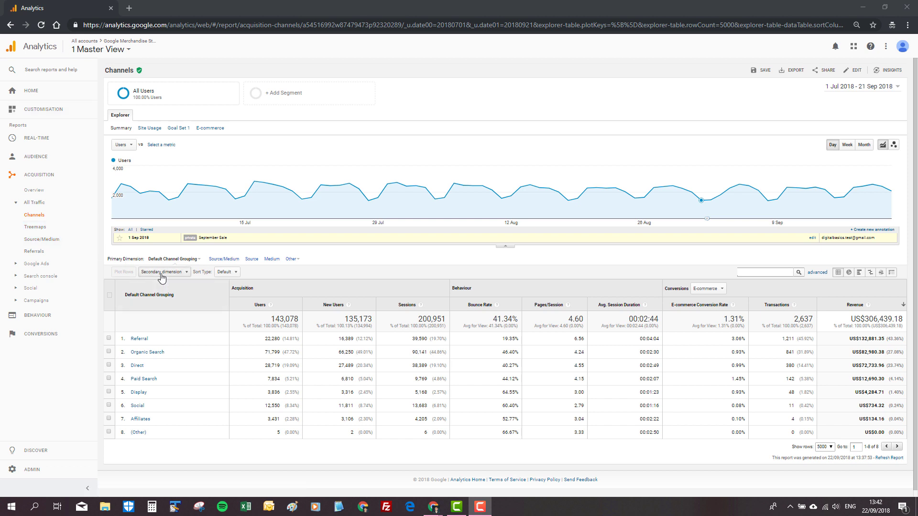
pyautogui.moveTo(177, 95)
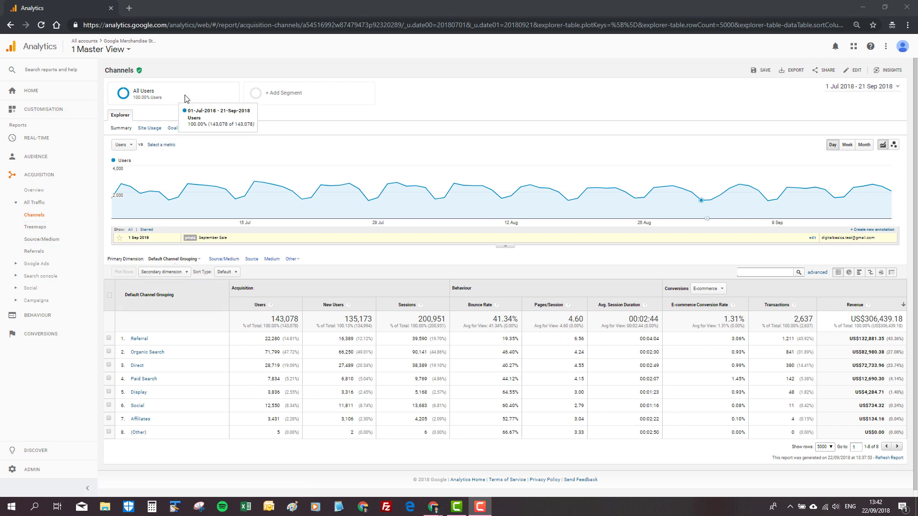
# Examine the report's export formats and the frequency options for emailing it, without sending anything.
pyautogui.click(792, 72)
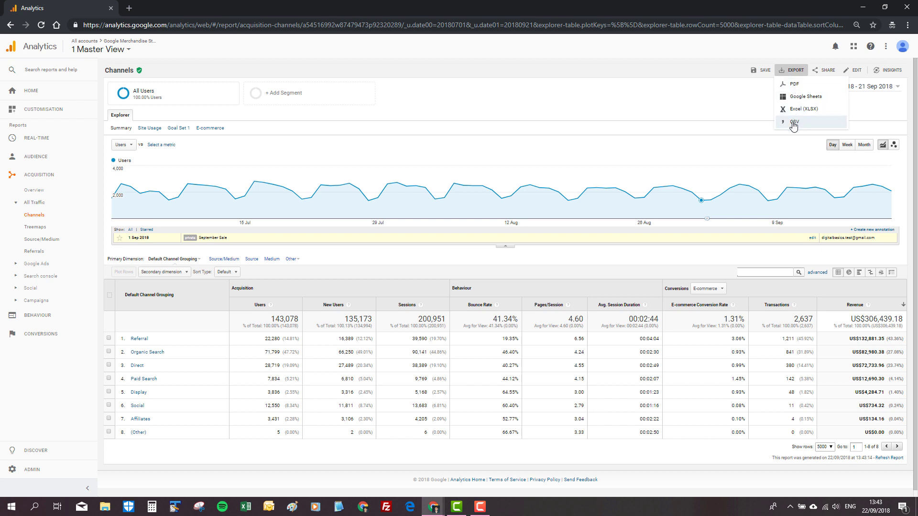
pyautogui.click(735, 82)
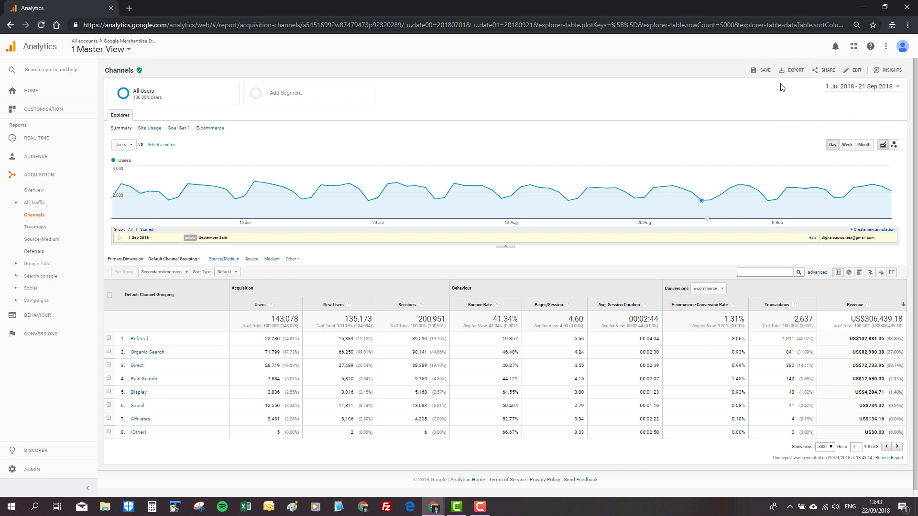
pyautogui.click(827, 72)
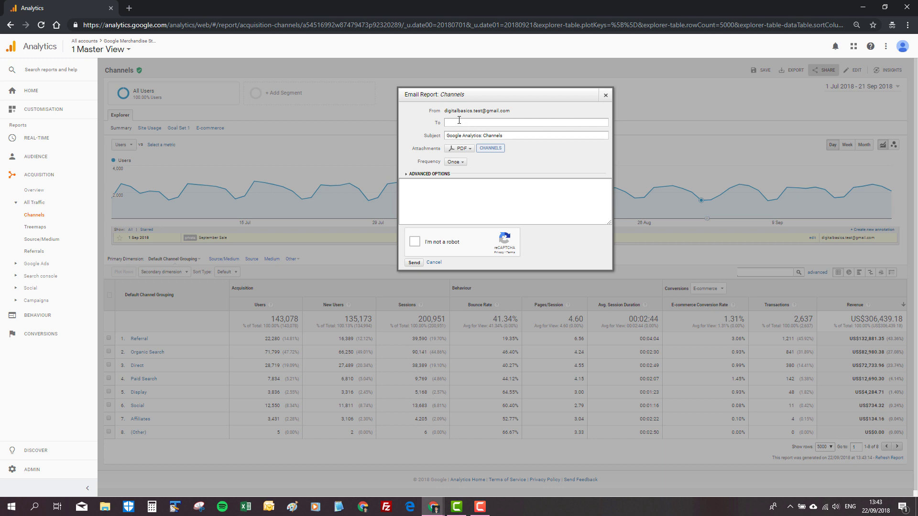
pyautogui.click(454, 162)
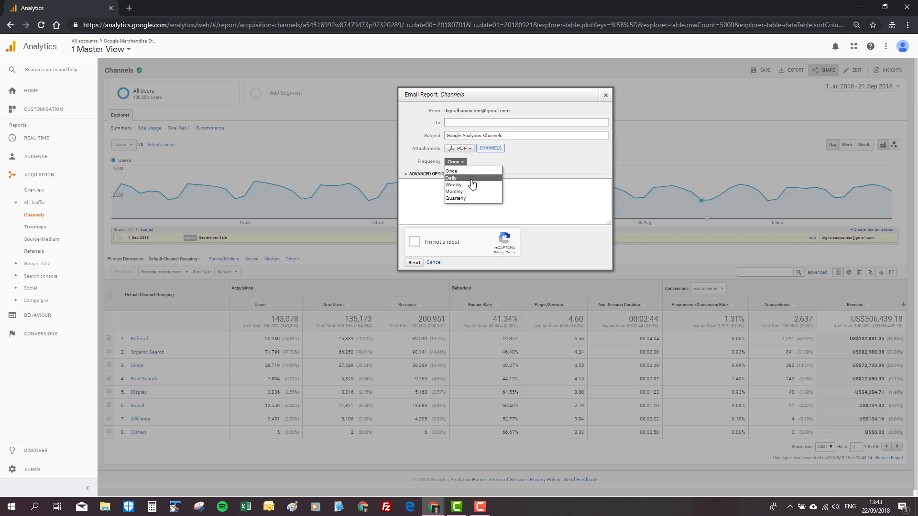
pyautogui.click(457, 158)
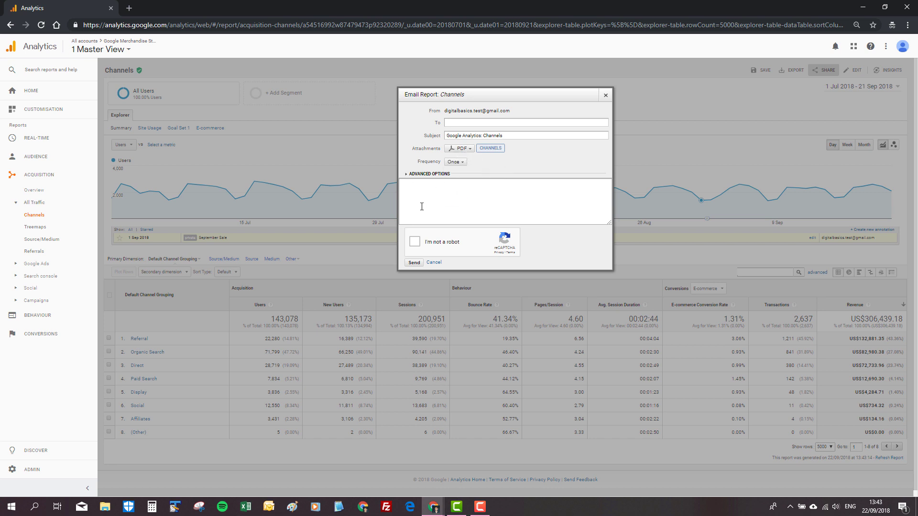
pyautogui.click(434, 263)
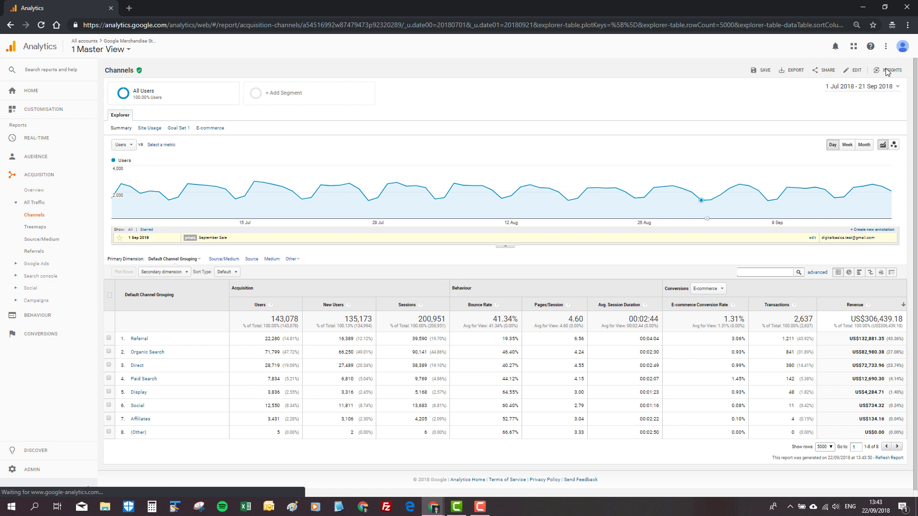
# Open the Analytics Intelligence insights for the Channels report.
pyautogui.click(886, 72)
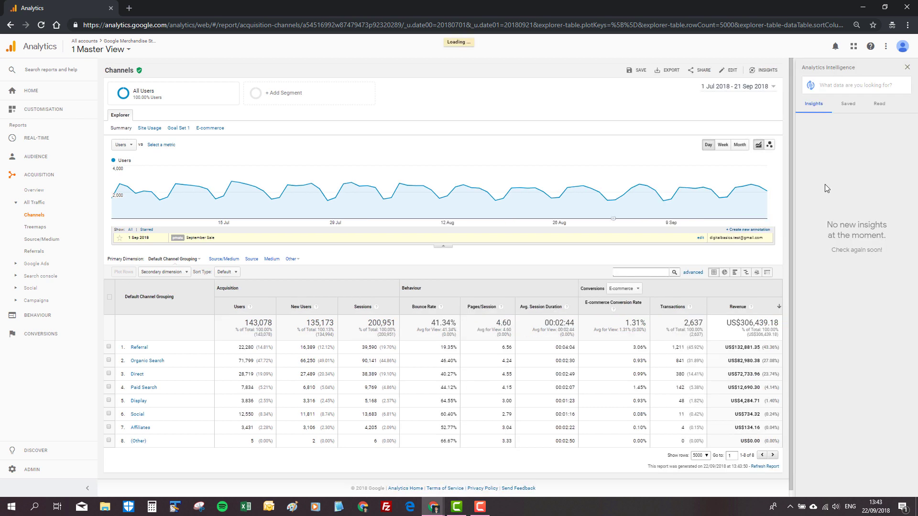